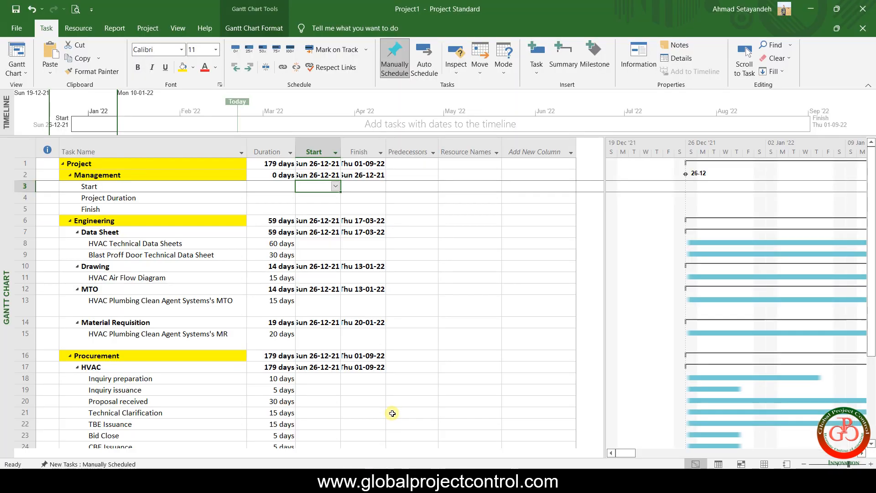
# Step: Compare the Primavera P6 activity list with the Microsoft Project schedule, and highlight the Start, Project Duration and Finish rows
pyautogui.moveTo(382, 483)
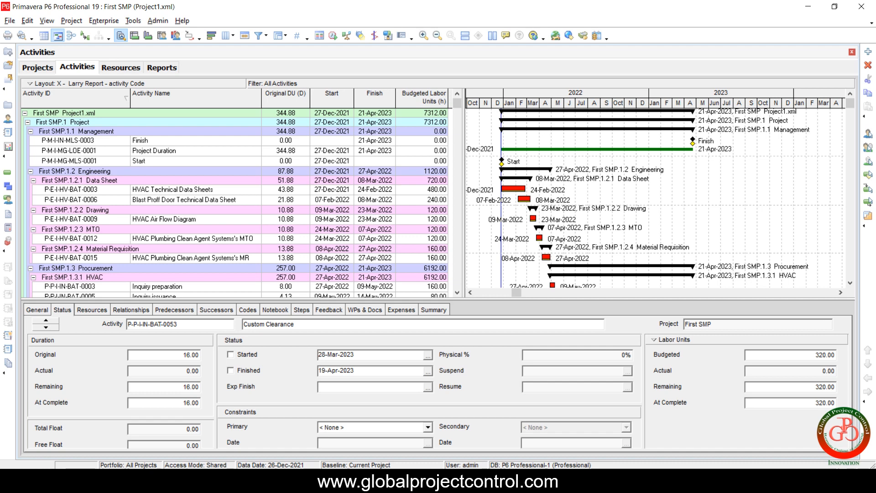
pyautogui.hotkey('alt', 'Tab')
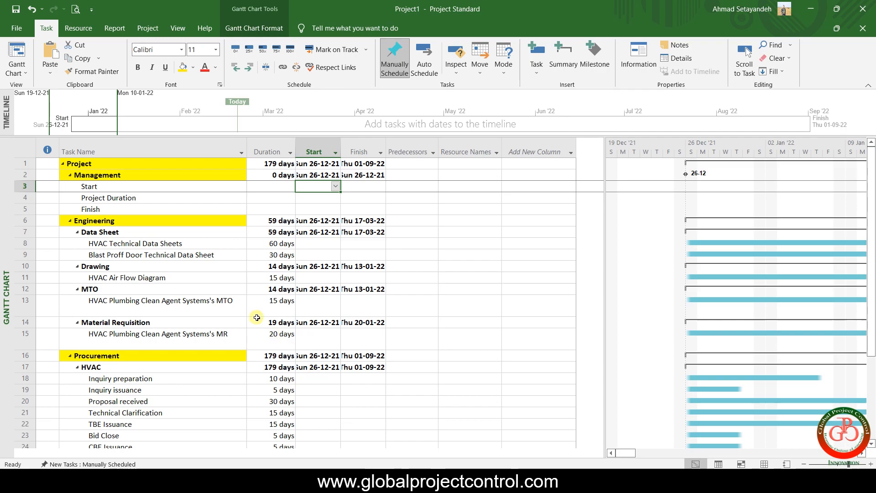
pyautogui.moveTo(26, 188); pyautogui.dragTo(15, 209)
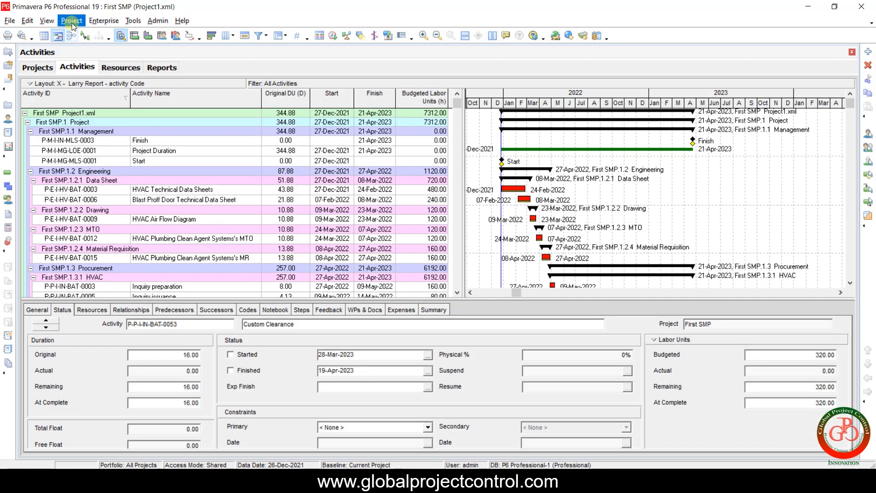
# Step: In Primavera P6, add a new baseline to the First SMP project by saving a copy of the current project
pyautogui.click(71, 21)
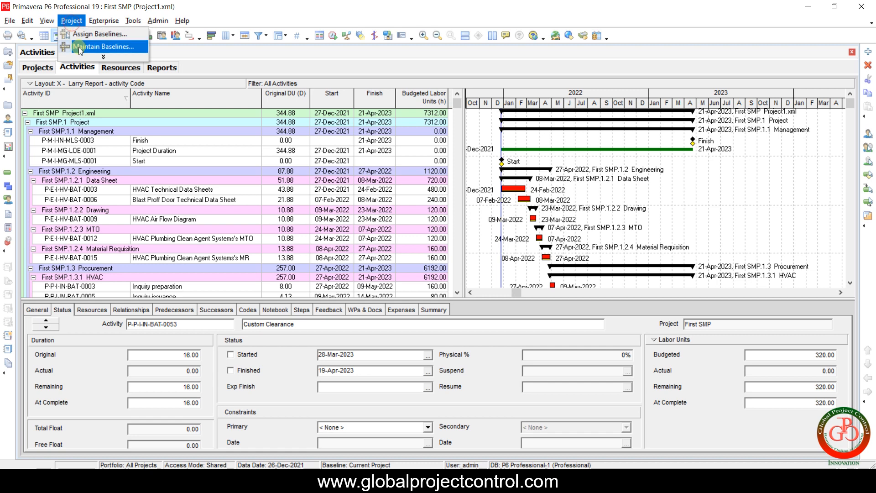
pyautogui.click(78, 45)
pyautogui.click(594, 180)
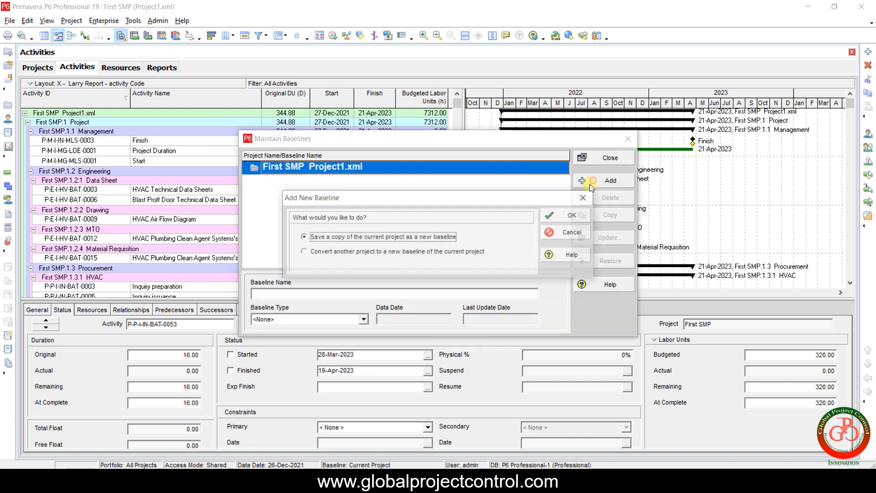
pyautogui.click(551, 220)
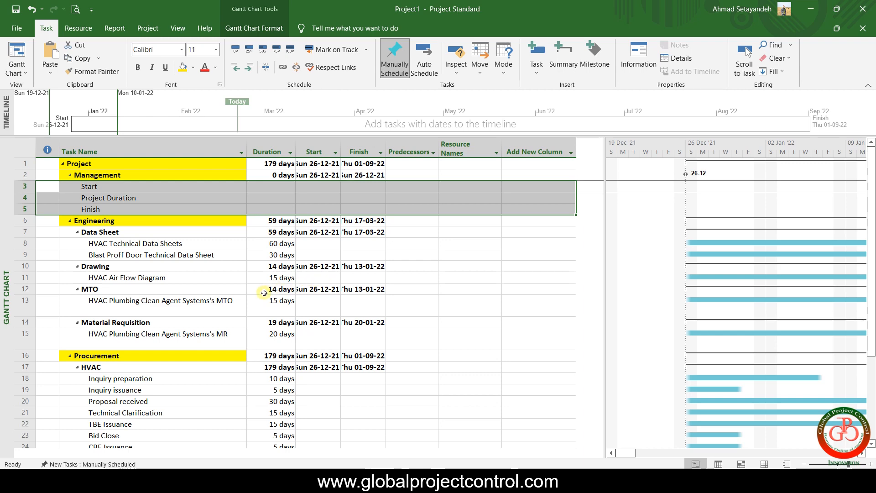
# Step: In Microsoft Project, insert a Text1 column before the Start column of the task table
pyautogui.scroll(-5, 264, 293)
pyautogui.scroll(5, 264, 295)
pyautogui.rightClick(320, 153)
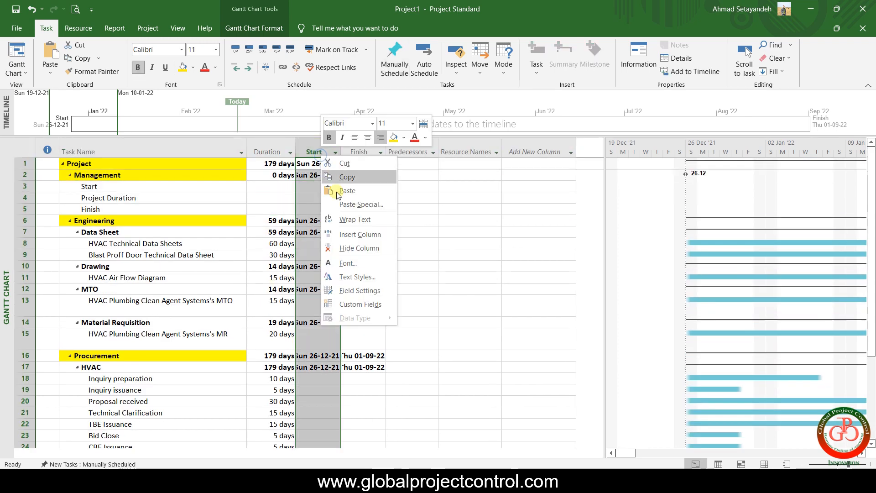
pyautogui.click(342, 259)
pyautogui.click(312, 146)
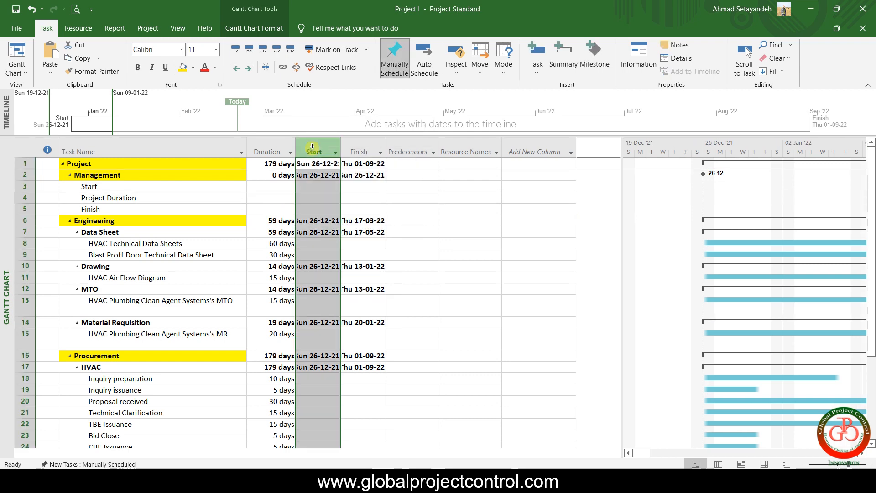
pyautogui.rightClick(313, 149)
pyautogui.click(338, 227)
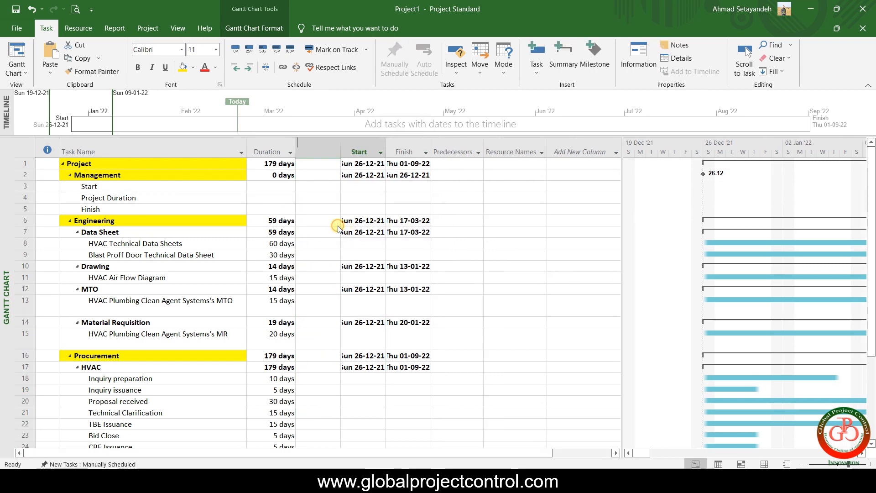
pyautogui.write('text1')
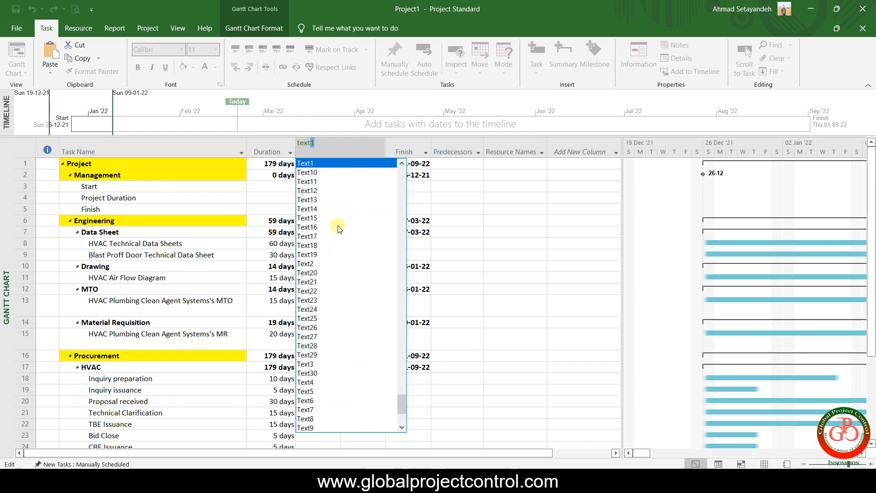
pyautogui.press('Return')
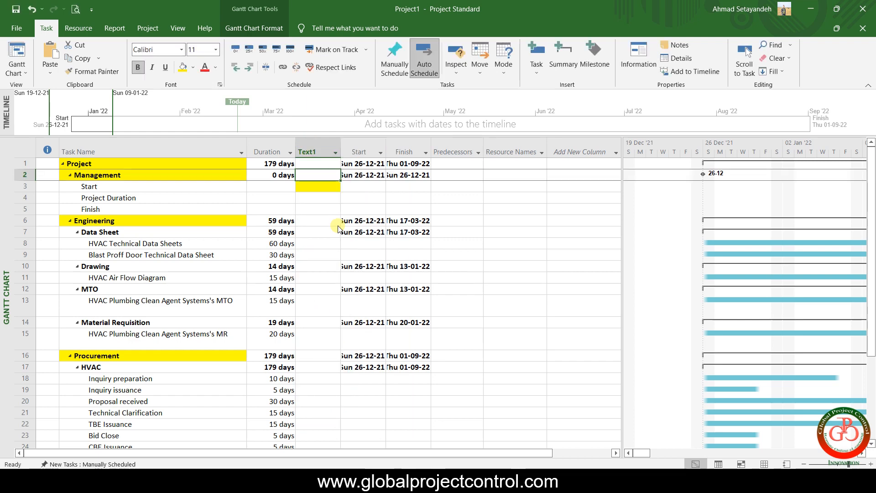
# Step: Arrange the Microsoft Project window and the Excel activity workbook side by side
pyautogui.click(319, 186)
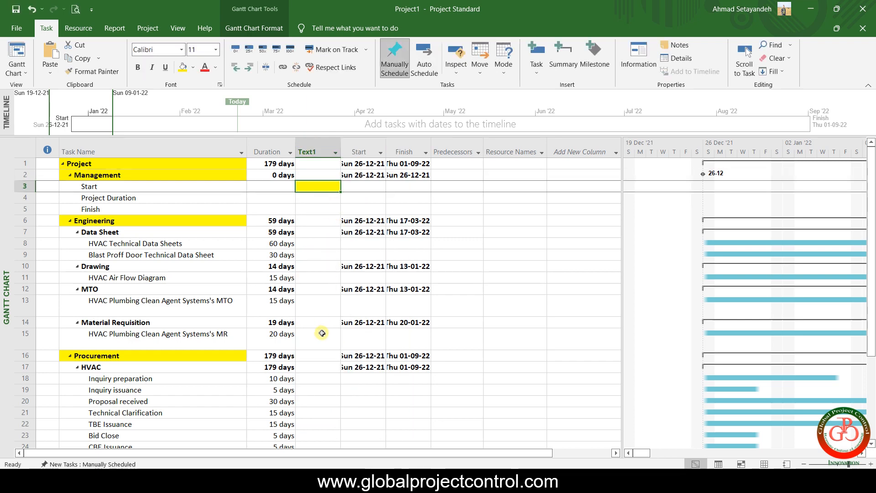
pyautogui.scroll(-6, 322, 333)
pyautogui.scroll(6, 320, 337)
pyautogui.press('super+Left')
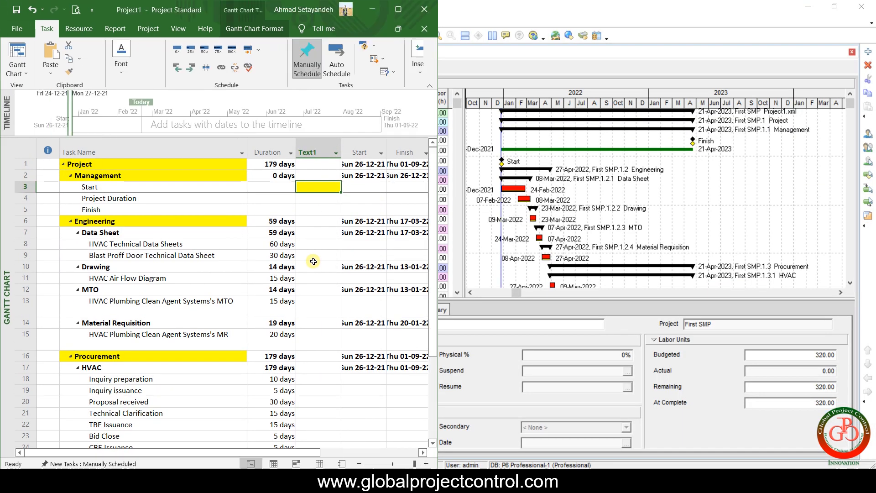
pyautogui.press('Return')
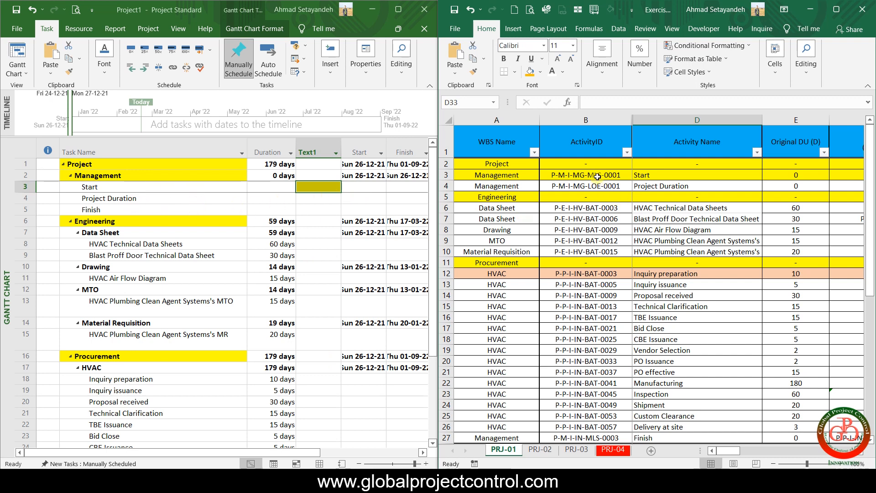
# Step: Copy the Start and Project Duration activity IDs from Excel and paste the text into the Start task's Text1 cell in Microsoft Project
pyautogui.moveTo(598, 177); pyautogui.dragTo(594, 187)
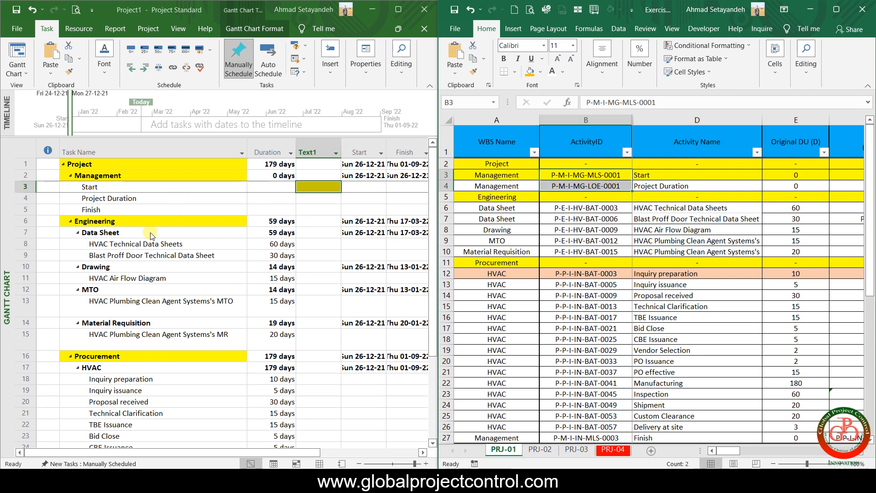
pyautogui.hotkey('ctrl', 'c')
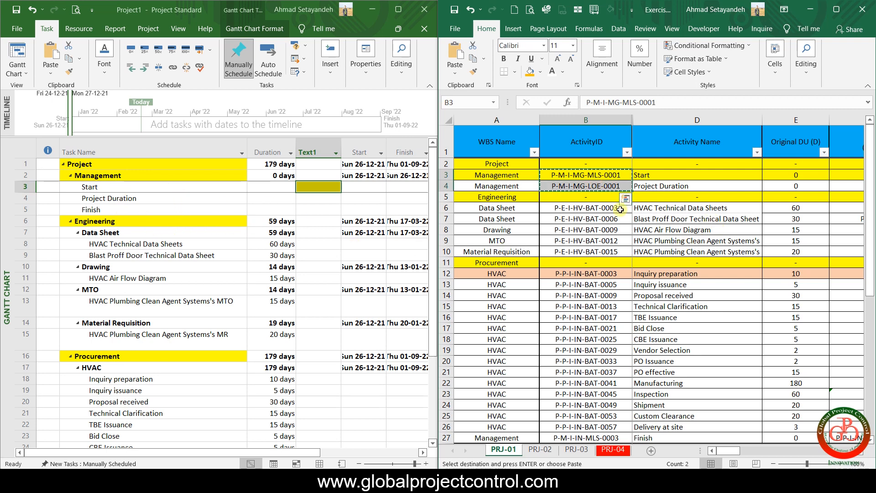
pyautogui.click(320, 189)
pyautogui.doubleClick(320, 188)
pyautogui.hotkey('ctrl', 'v')
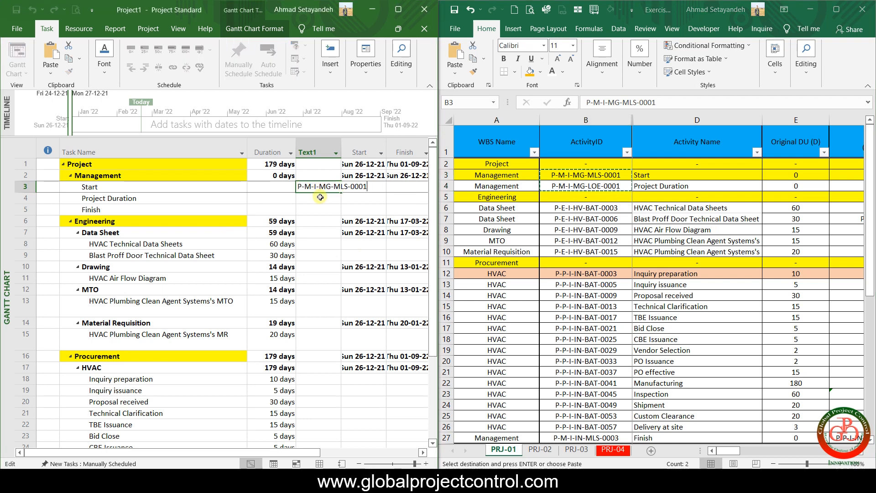
pyautogui.click(321, 197)
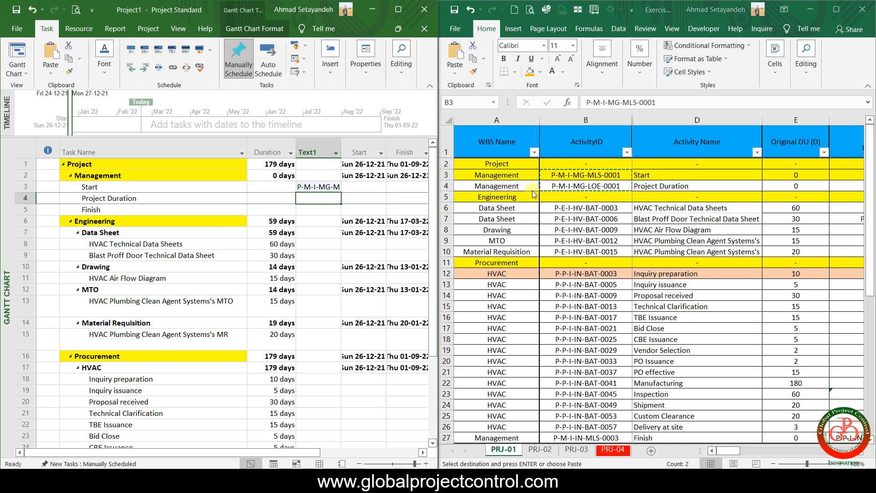
# Step: Fit the Text1 column width to its content and paste P-M-I-MG-MLS-0001 and P-M-I-MG-LOE-0001 into the Start and Project Duration rows
pyautogui.click(344, 148)
pyautogui.doubleClick(342, 149)
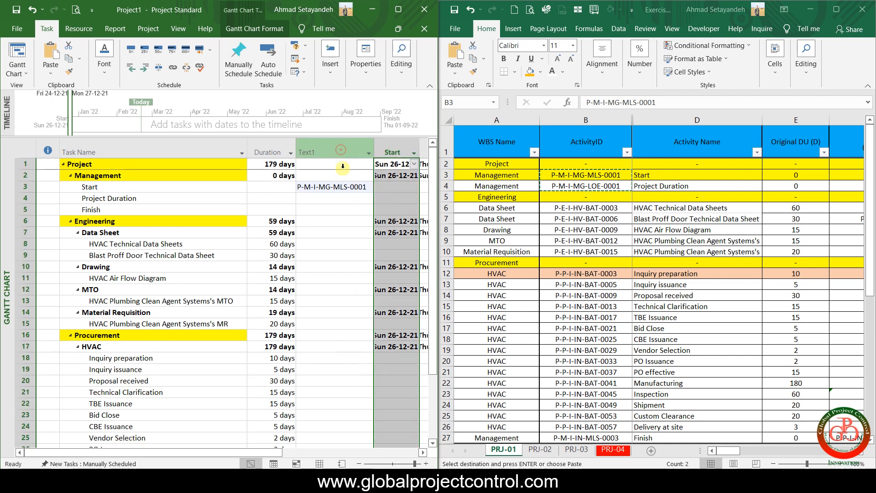
pyautogui.click(342, 197)
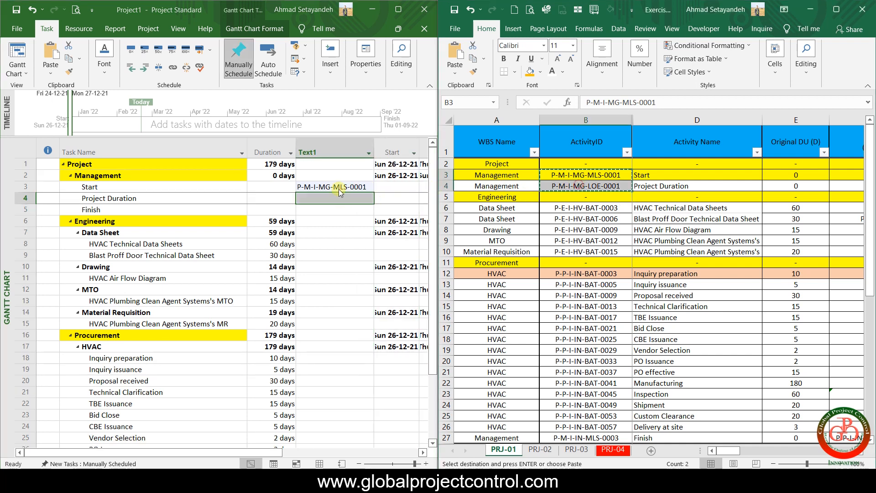
pyautogui.click(331, 187)
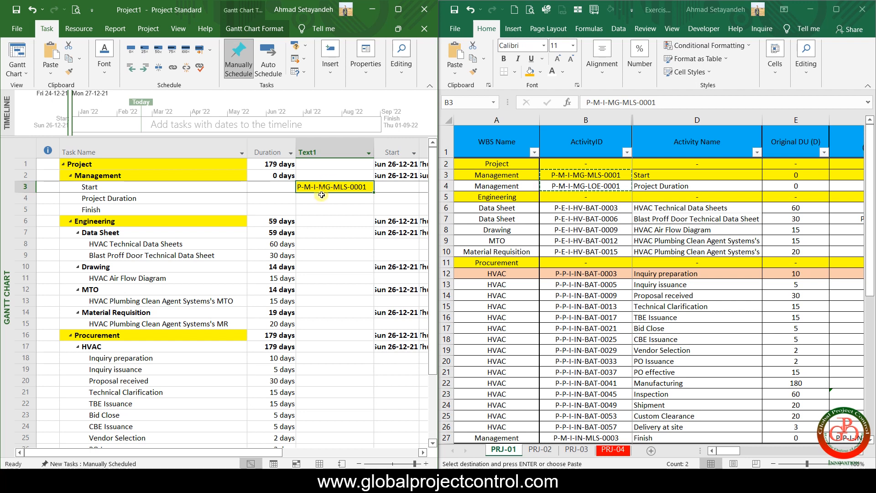
pyautogui.hotkey('ctrl', 'v')
# Step: Copy P-E-I-HV-BAT-0003 and P-E-I-HV-BAT-0006 from Excel into the Text1 cells of the two Data Sheet tasks
pyautogui.click(583, 209)
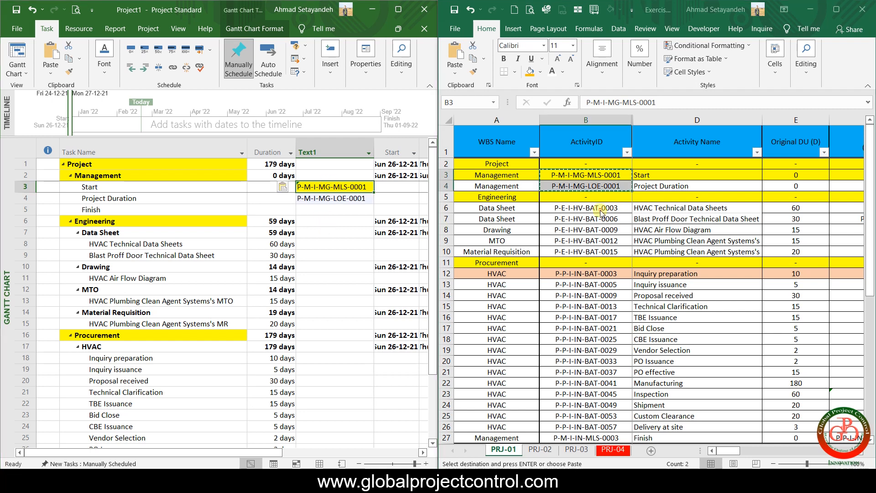
pyautogui.moveTo(584, 210); pyautogui.dragTo(584, 220)
pyautogui.hotkey('ctrl', 'c')
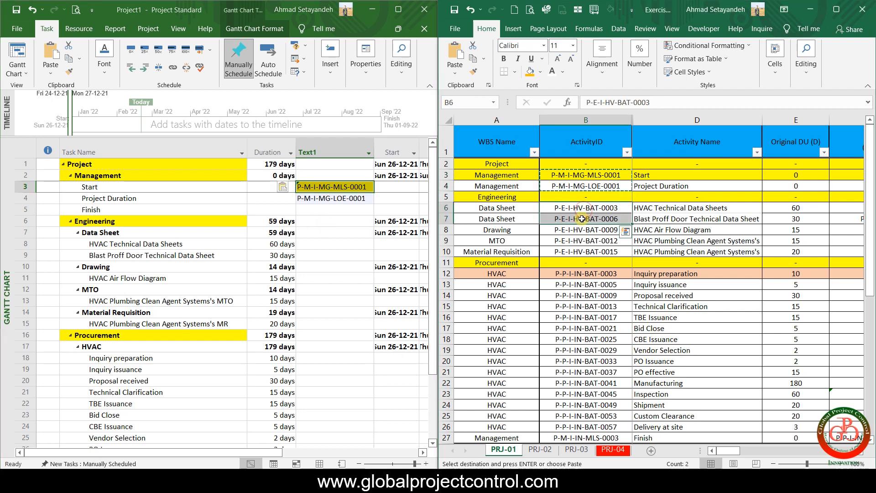
pyautogui.click(315, 244)
pyautogui.hotkey('ctrl', 'v')
# Step: Copy the activity ID P-E-I-HV-BAT-0009 from Excel into the Text1 cell of HVAC Air Flow Diagram
pyautogui.click(580, 230)
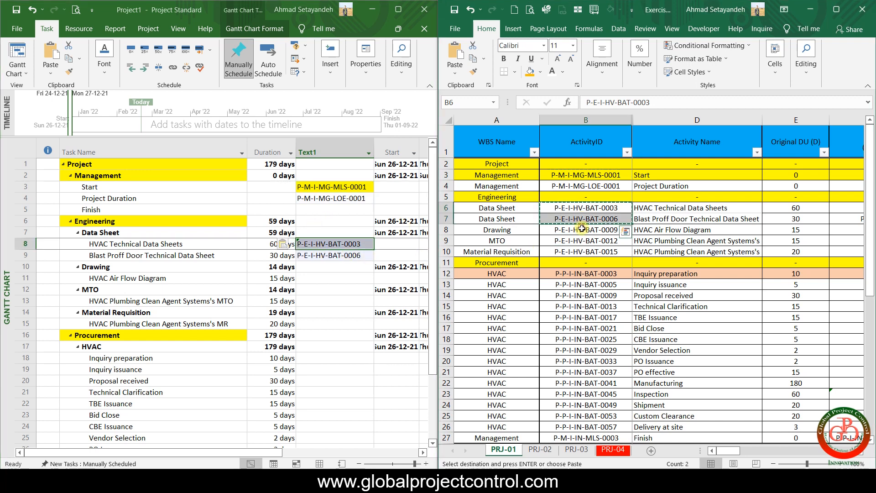
pyautogui.hotkey('ctrl', 'c')
pyautogui.click(336, 278)
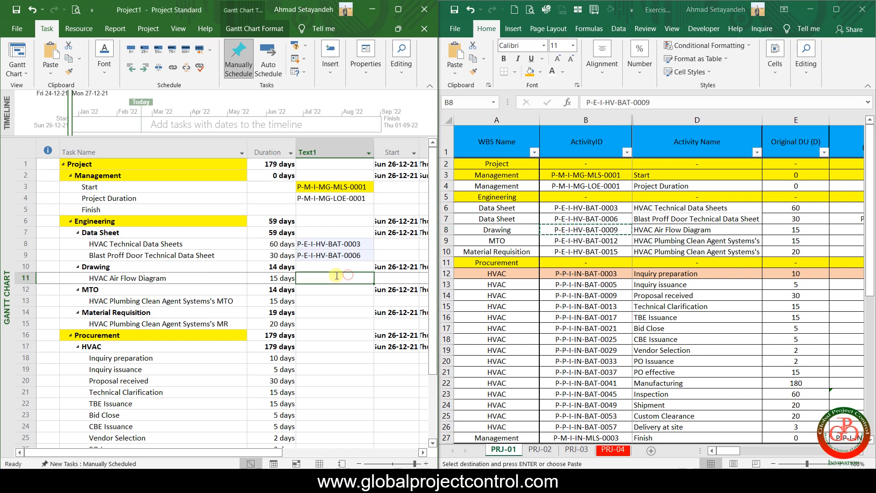
pyautogui.hotkey('ctrl', 'v')
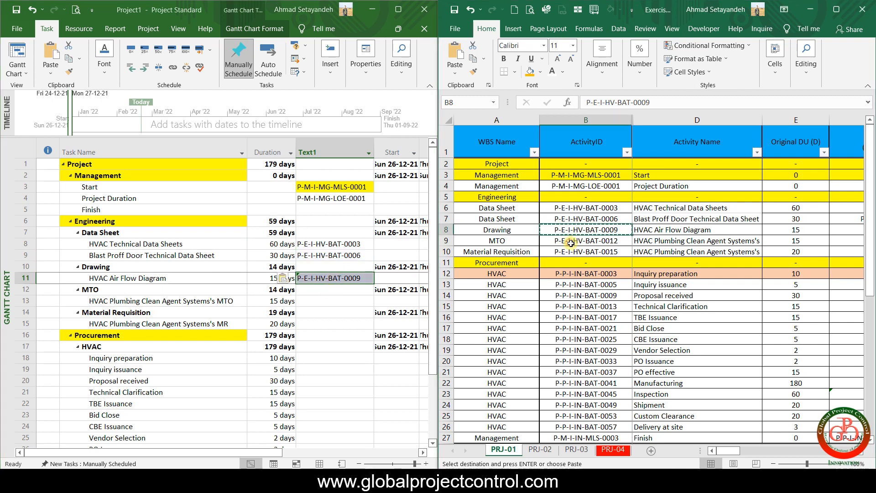
# Step: Copy P-E-I-HV-BAT-0012 and P-E-I-HV-BAT-0015 from Excel into Text1 from the MTO task, and move the second ID to the MR task
pyautogui.moveTo(580, 240); pyautogui.dragTo(571, 252)
pyautogui.hotkey('ctrl', 'c')
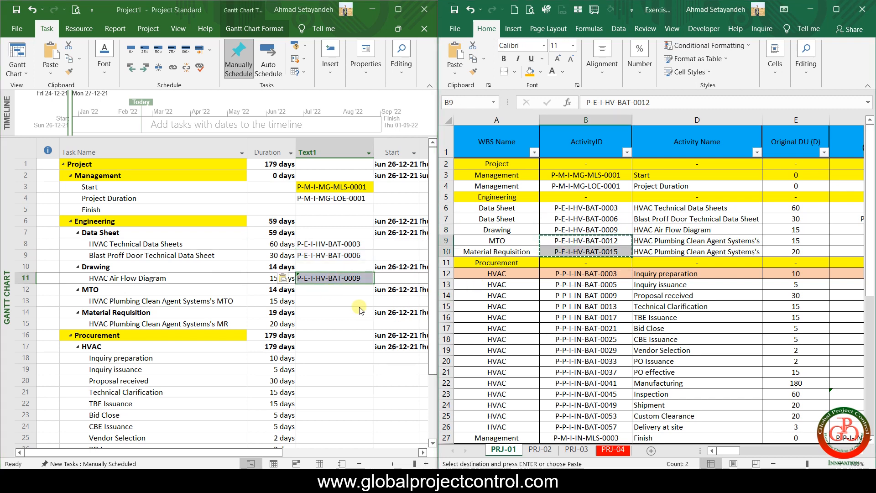
pyautogui.click(334, 300)
pyautogui.hotkey('ctrl', 'v')
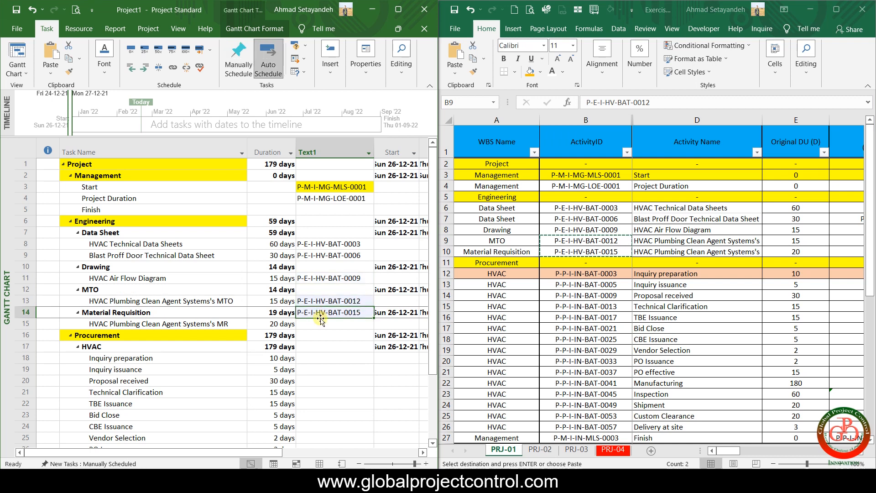
pyautogui.moveTo(321, 318); pyautogui.dragTo(320, 325)
# Step: Copy the Excel activity IDs P-P-I-IN-BAT-0003 through P-M-I-IN-MLS-0003 into the Text1 column, starting at Inquiry preparation
pyautogui.scroll(-3, 320, 343)
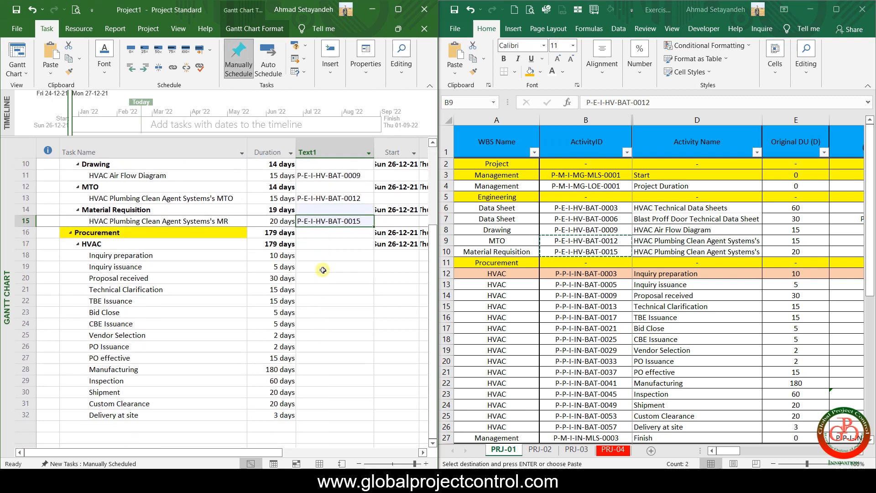
pyautogui.click(594, 273)
pyautogui.scroll(-1, 589, 329)
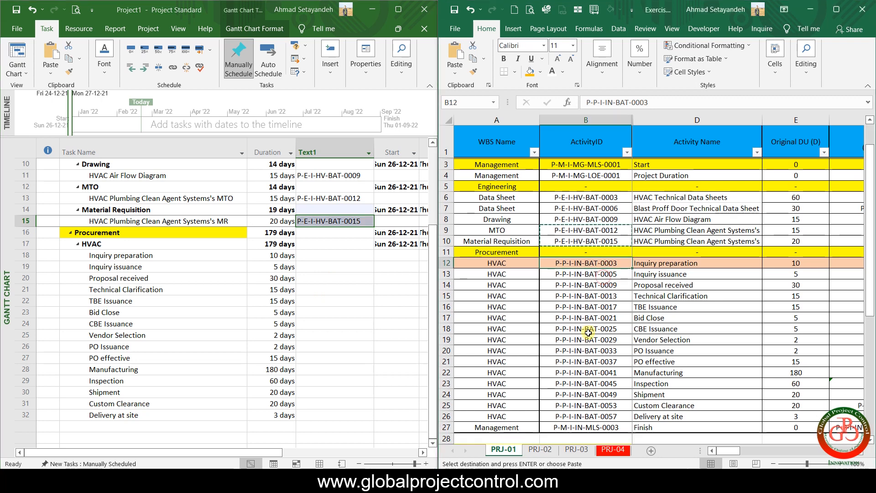
pyautogui.scroll(-2, 589, 334)
pyautogui.moveTo(586, 208); pyautogui.dragTo(583, 374)
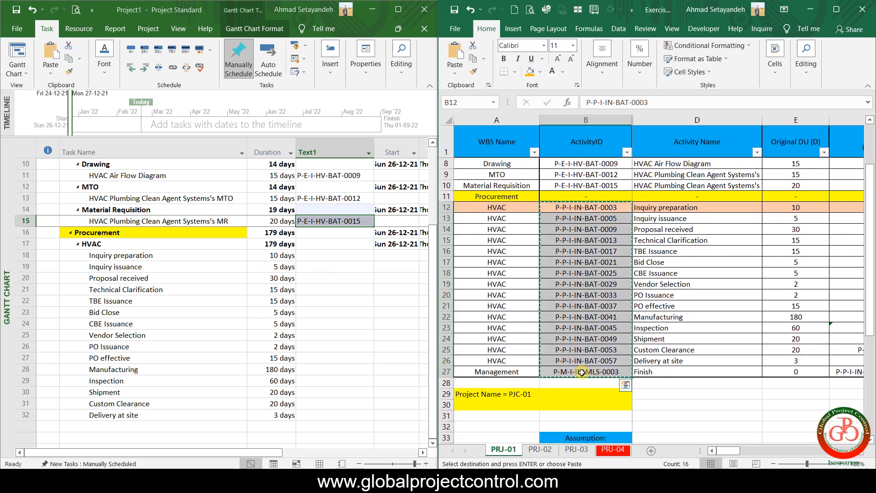
pyautogui.hotkey('ctrl', 'c')
pyautogui.click(319, 241)
pyautogui.click(327, 256)
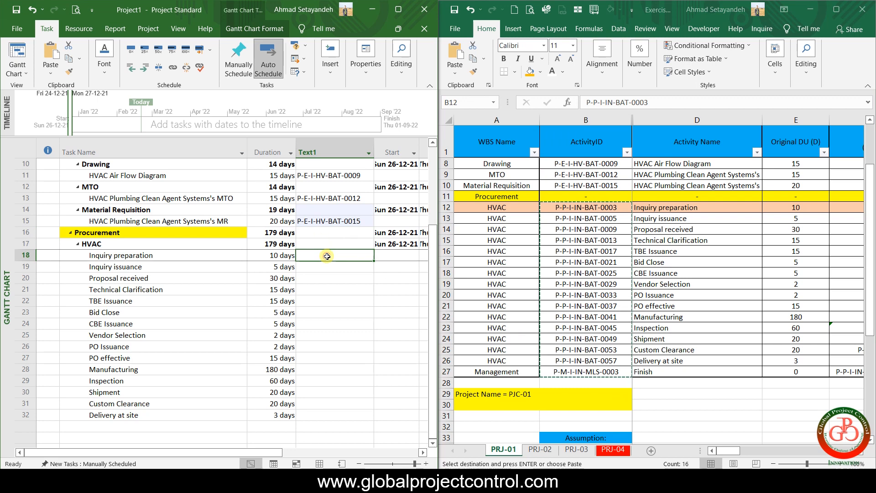
pyautogui.hotkey('ctrl', 'v')
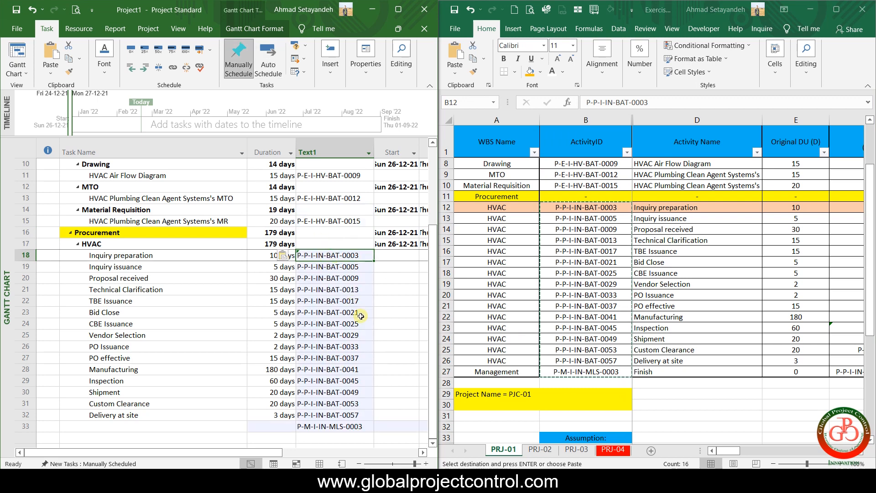
# Step: Move the activity ID P-M-I-IN-MLS-0003 from the extra row below Delivery at site to the Text1 cell of Finish
pyautogui.click(317, 429)
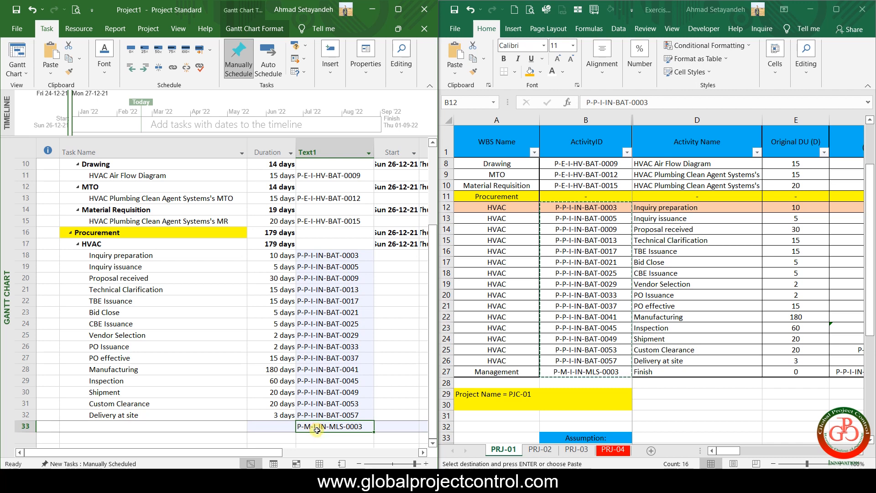
pyautogui.scroll(2, 325, 386)
pyautogui.scroll(2, 324, 387)
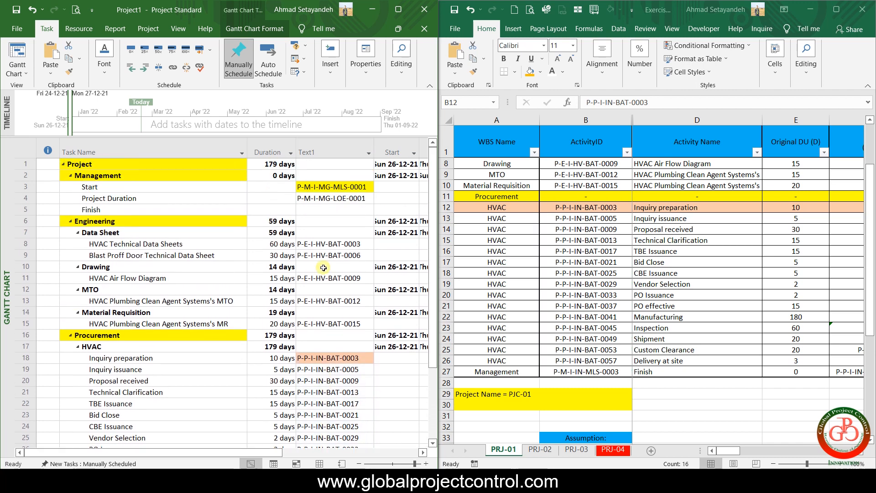
pyautogui.click(321, 208)
pyautogui.hotkey('ctrl', 'v')
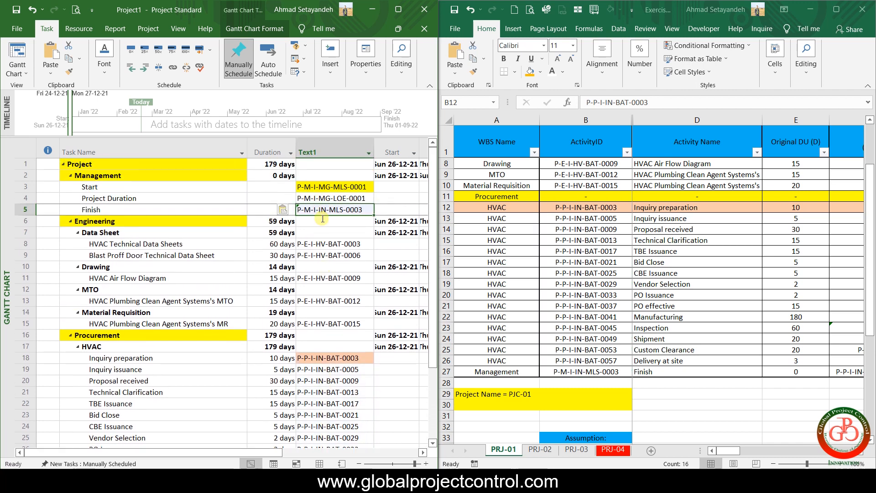
pyautogui.click(333, 231)
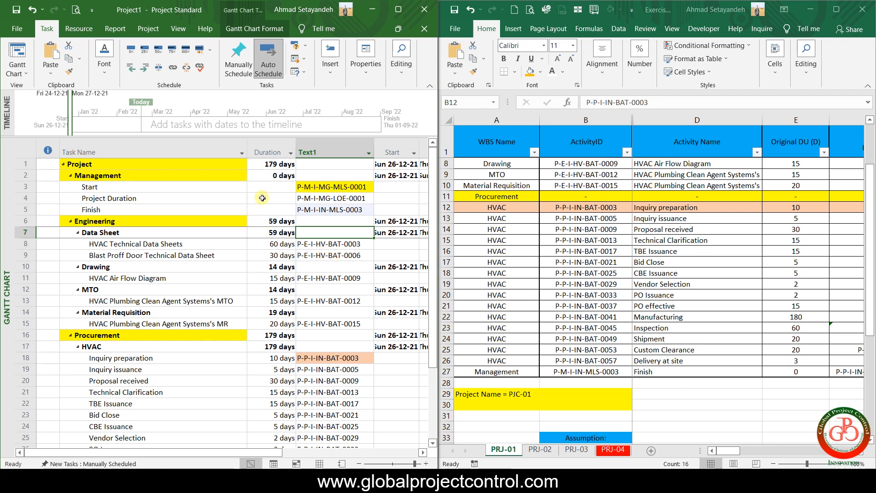
# Step: Begin saving a copy of the schedule, creating and opening a new Desktop folder named SAMPLE as its location
pyautogui.click(17, 10)
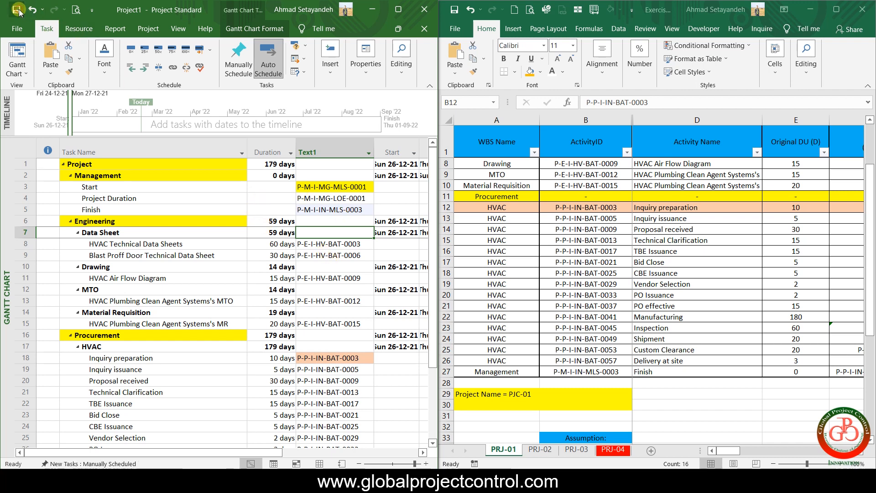
pyautogui.click(22, 28)
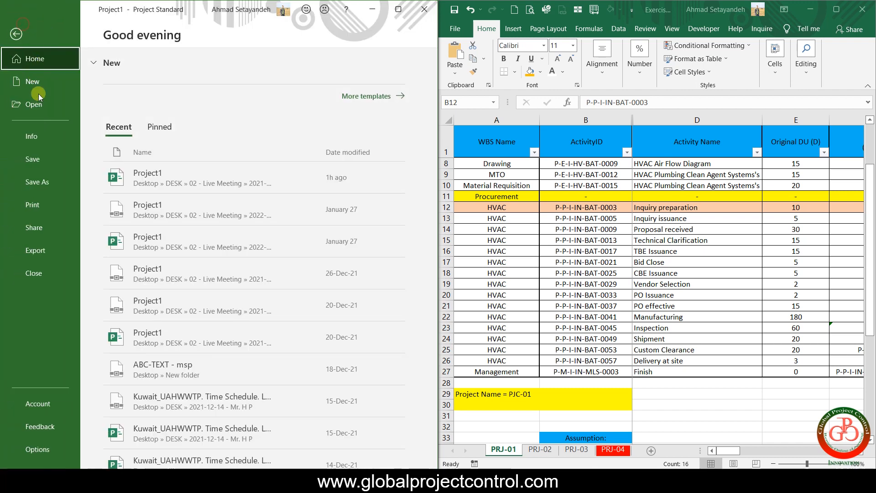
pyautogui.click(50, 179)
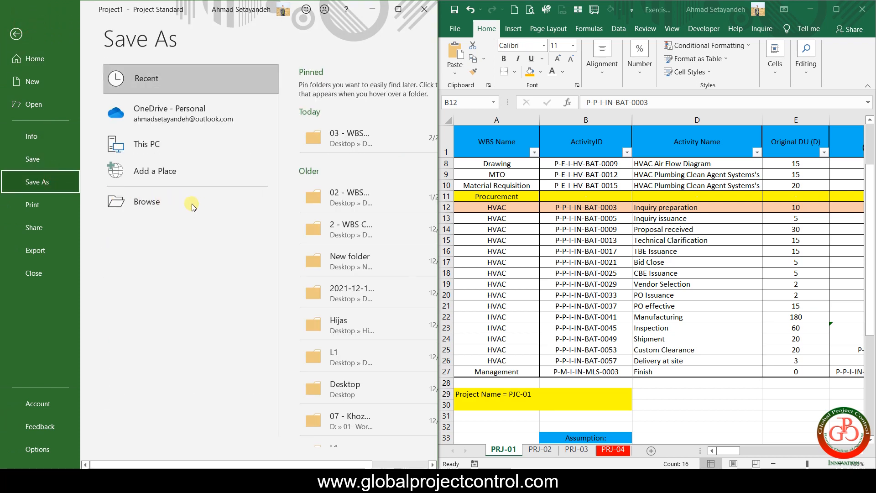
pyautogui.click(168, 206)
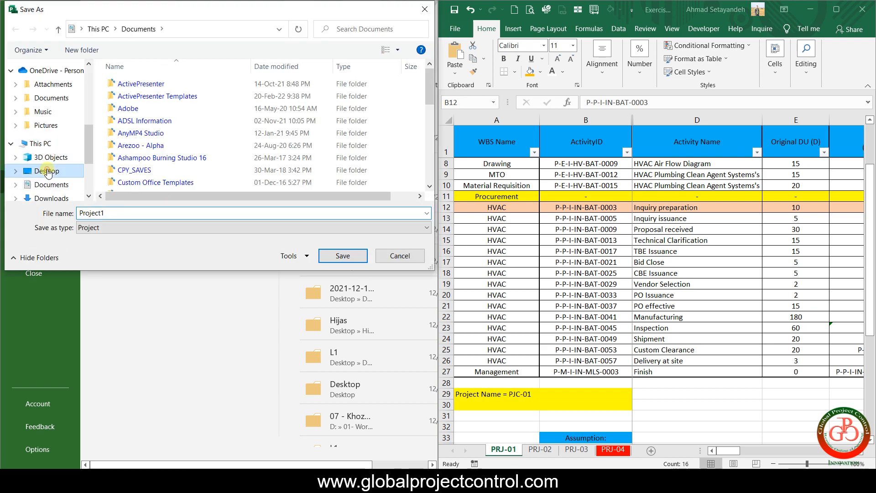
pyautogui.click(47, 168)
pyautogui.click(68, 50)
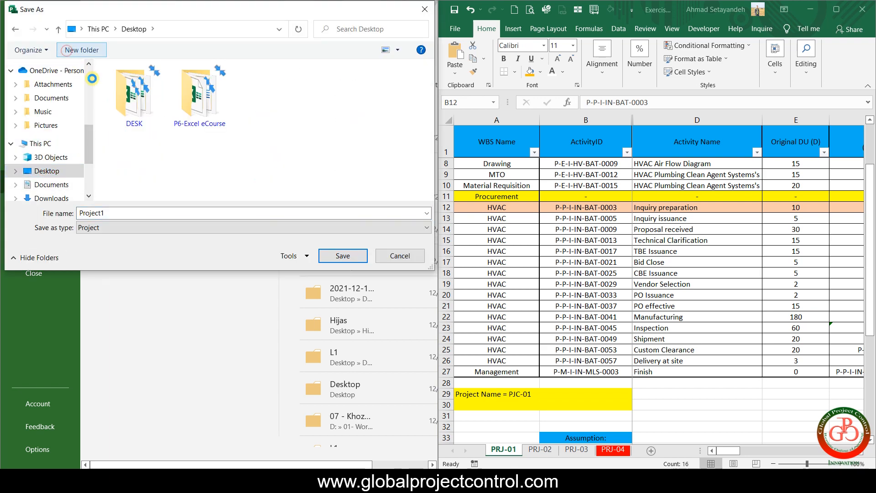
pyautogui.write('SAMPLE')
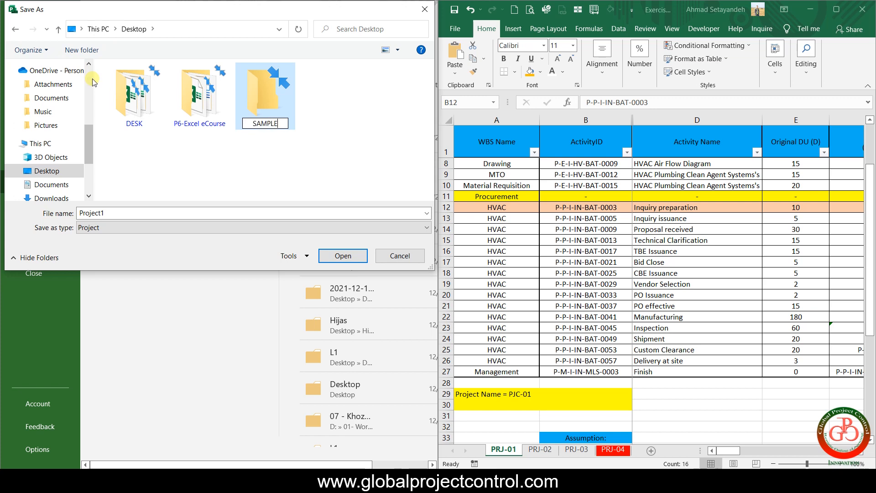
pyautogui.press('Return')
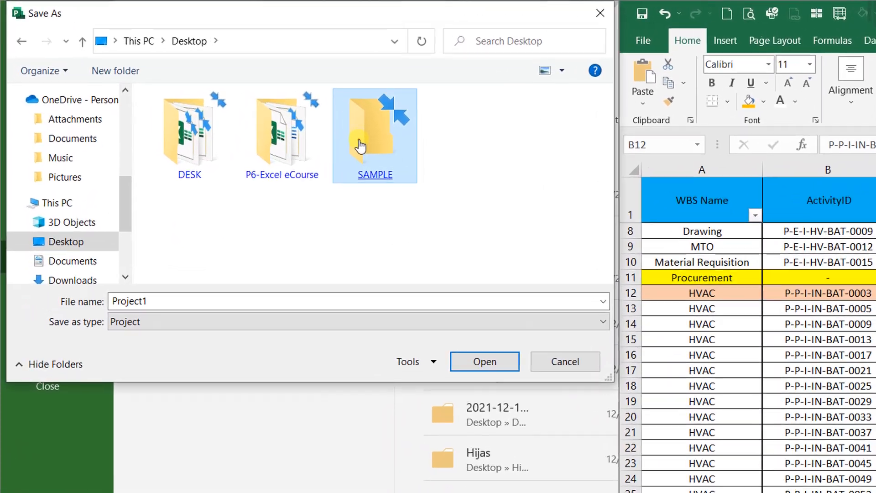
pyautogui.doubleClick(361, 145)
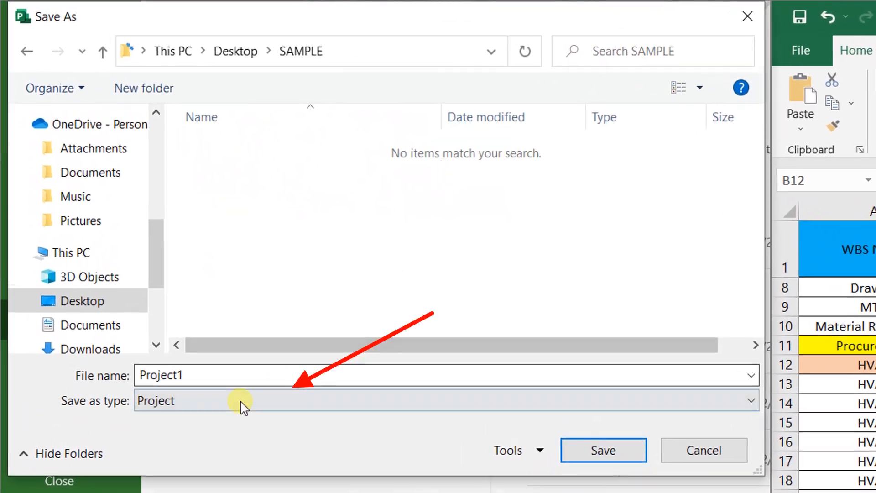
# Step: Save the schedule in the SAMPLE folder as Project1 in XML Format
pyautogui.click(168, 322)
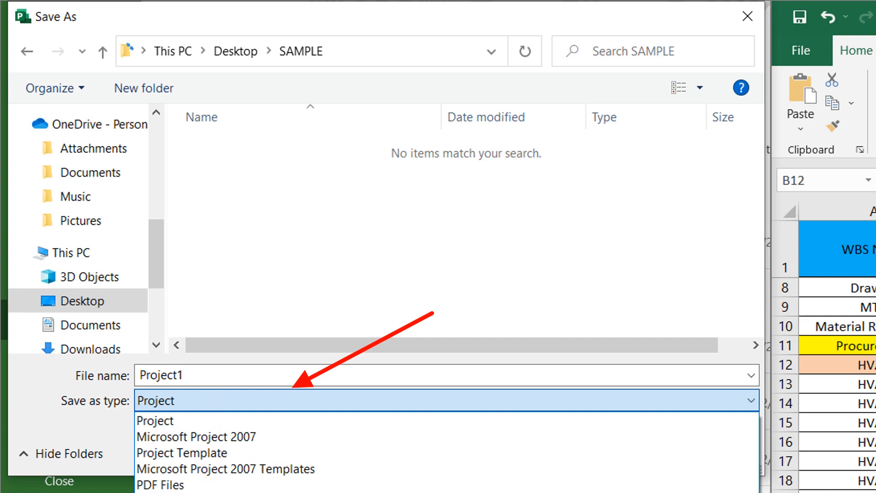
pyautogui.click(165, 492)
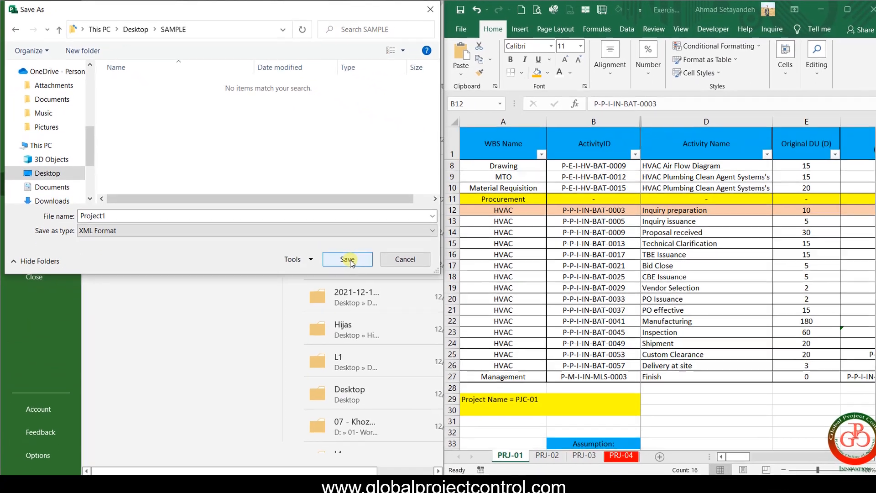
pyautogui.click(391, 291)
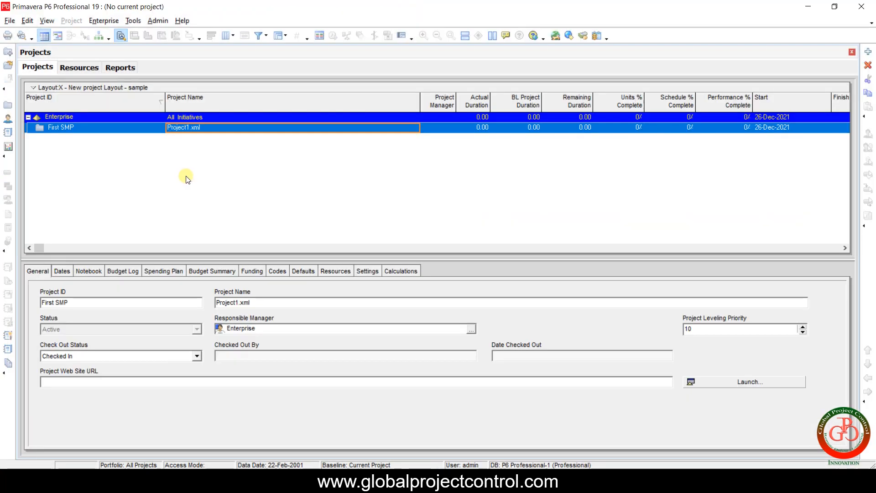
# Step: Switch to Primavera P6 and start an import using the Microsoft Project XML format
pyautogui.click(10, 21)
pyautogui.click(15, 79)
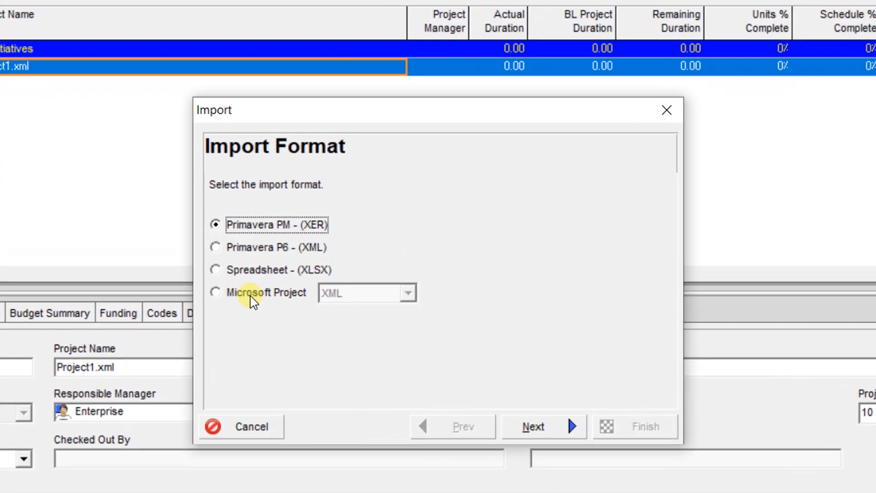
pyautogui.click(254, 302)
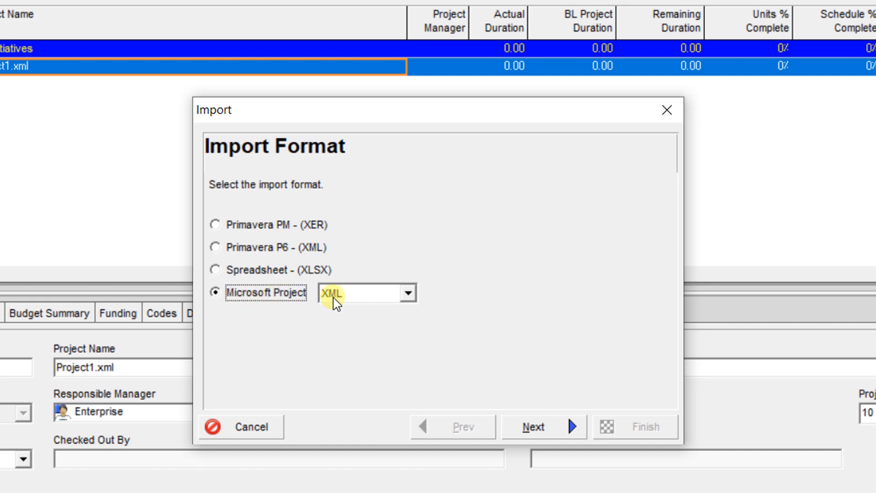
pyautogui.click(537, 428)
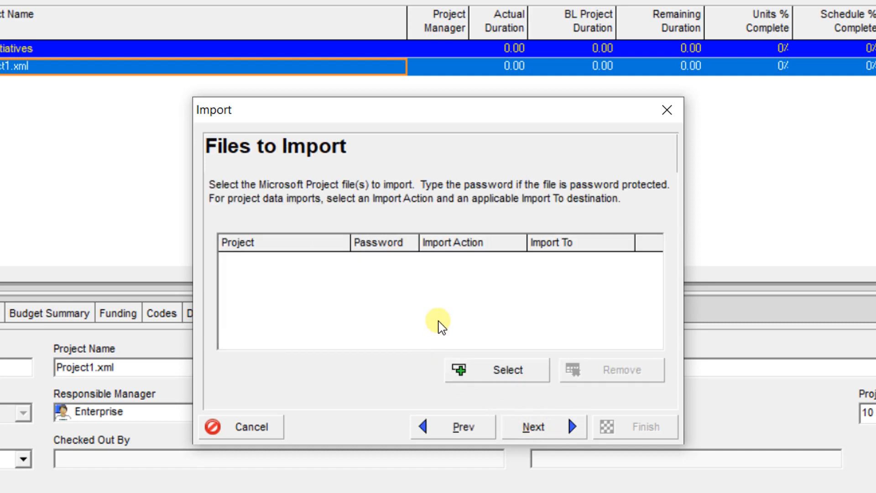
# Step: Choose Project1.xml from the Desktop's SAMPLE folder for import as a new project under Enterprise, and continue to the template selection
pyautogui.click(496, 367)
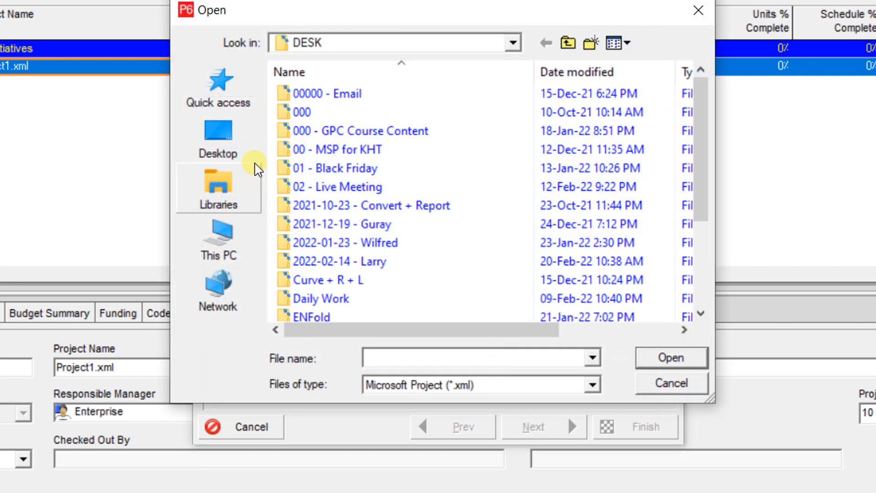
pyautogui.click(224, 144)
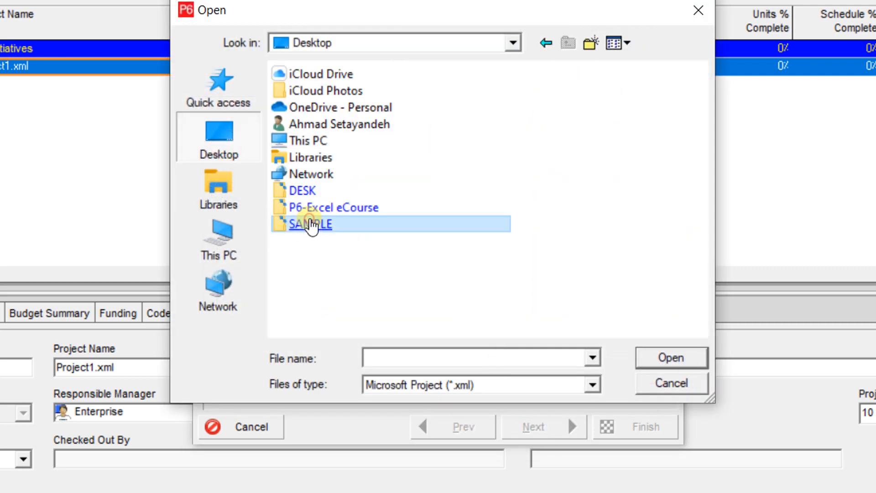
pyautogui.doubleClick(307, 225)
pyautogui.doubleClick(307, 93)
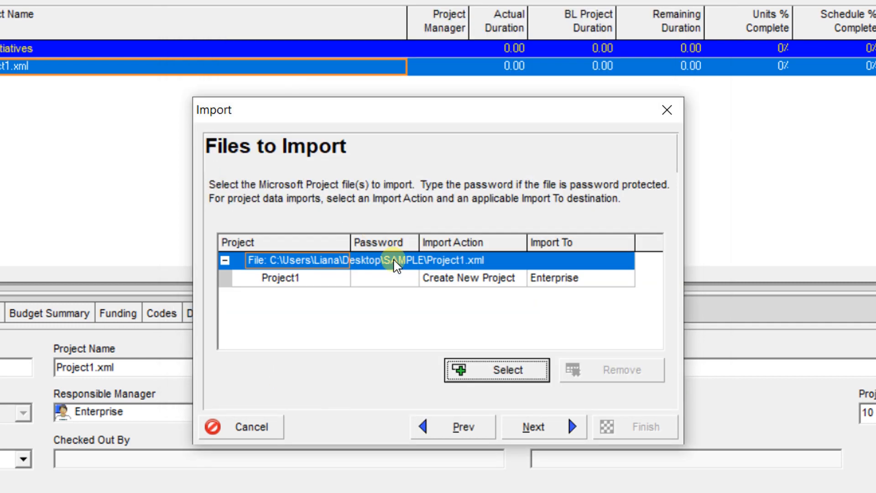
pyautogui.click(551, 278)
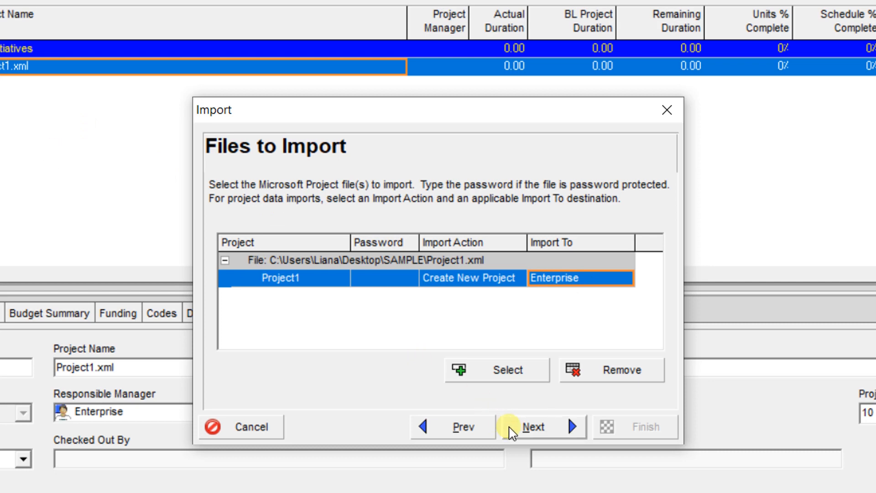
pyautogui.click(541, 431)
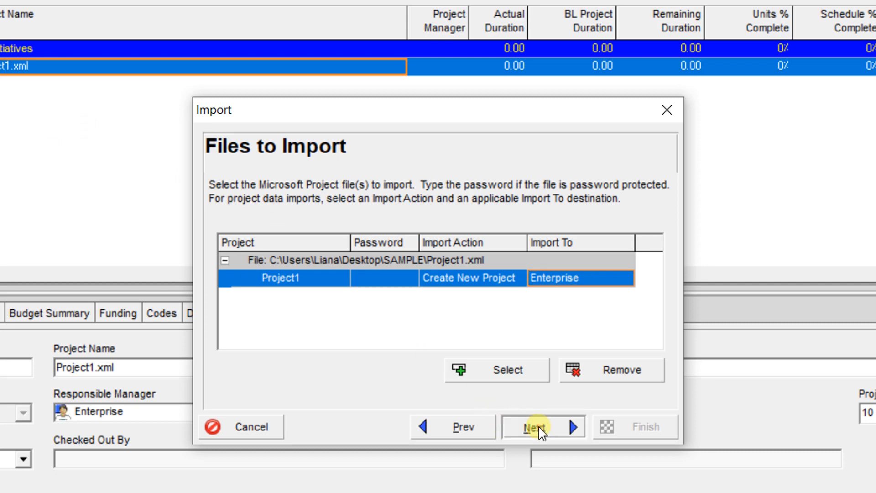
# Step: Open the MSP Mapping template for modification and display its custom field mappings for the Activities subject area
pyautogui.click(239, 264)
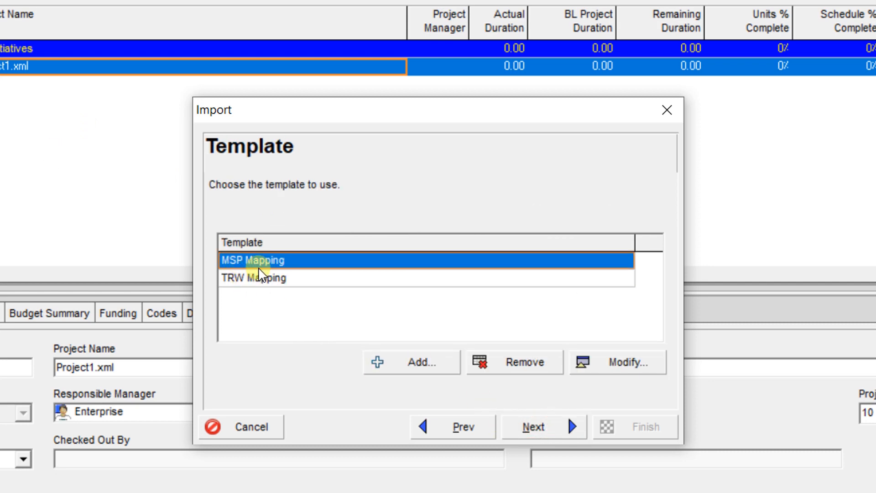
pyautogui.click(616, 371)
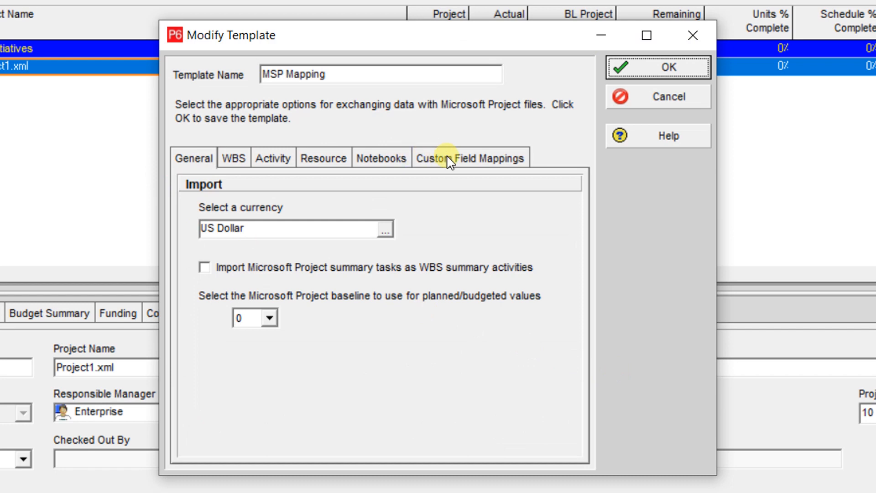
pyautogui.click(235, 160)
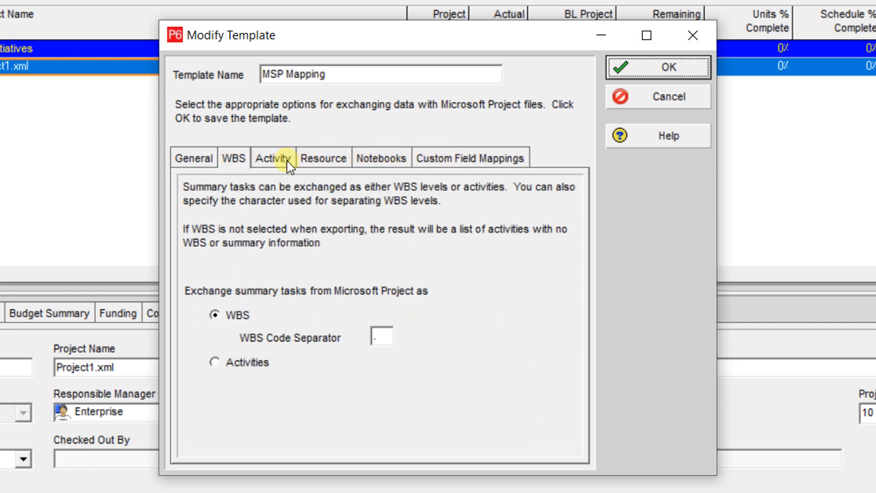
pyautogui.click(433, 170)
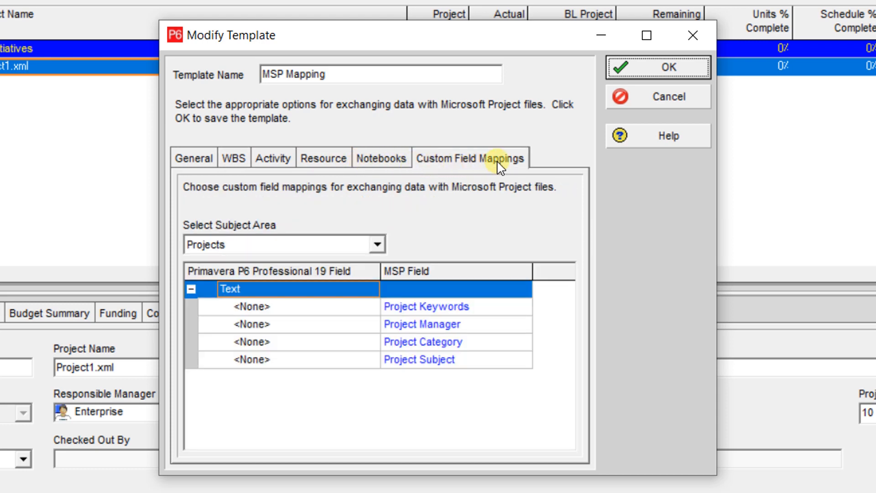
pyautogui.click(267, 248)
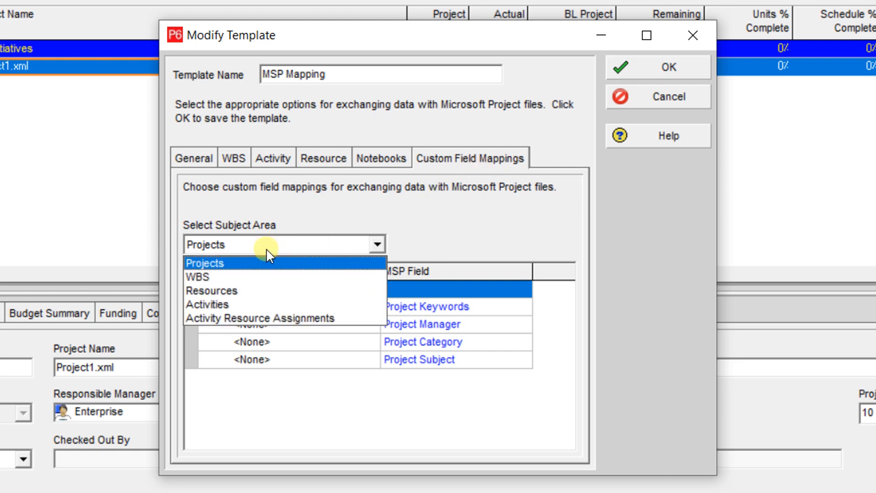
pyautogui.click(267, 307)
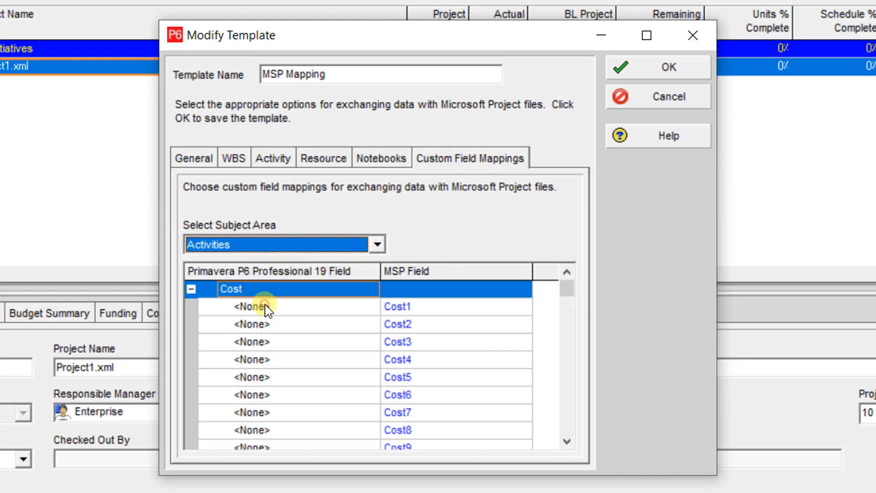
# Step: Collapse the Cost, Date and Number groups, examine the Text1 and Text2 field mappings, and accept the MSP Mapping template
pyautogui.click(192, 290)
pyautogui.click(192, 307)
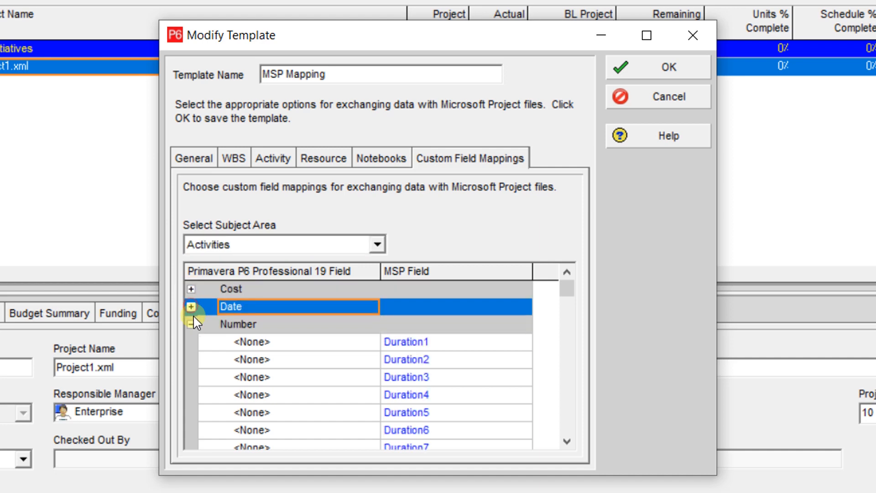
pyautogui.click(191, 324)
pyautogui.click(228, 361)
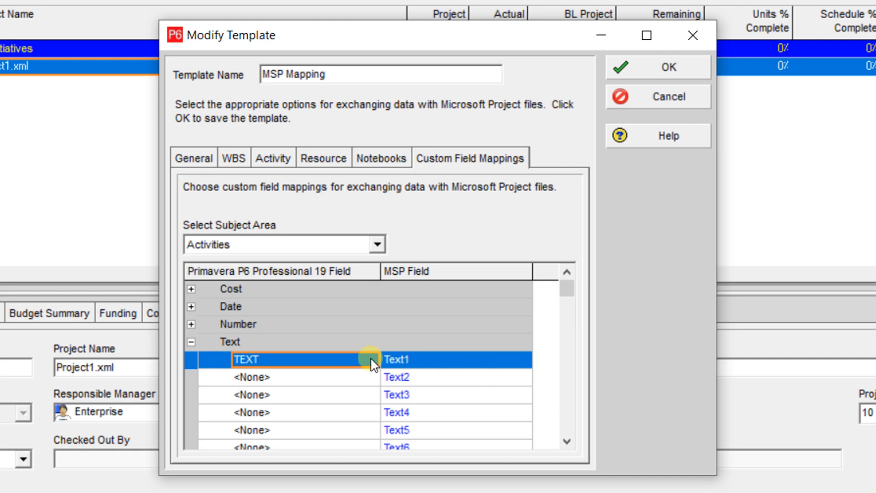
pyautogui.click(353, 246)
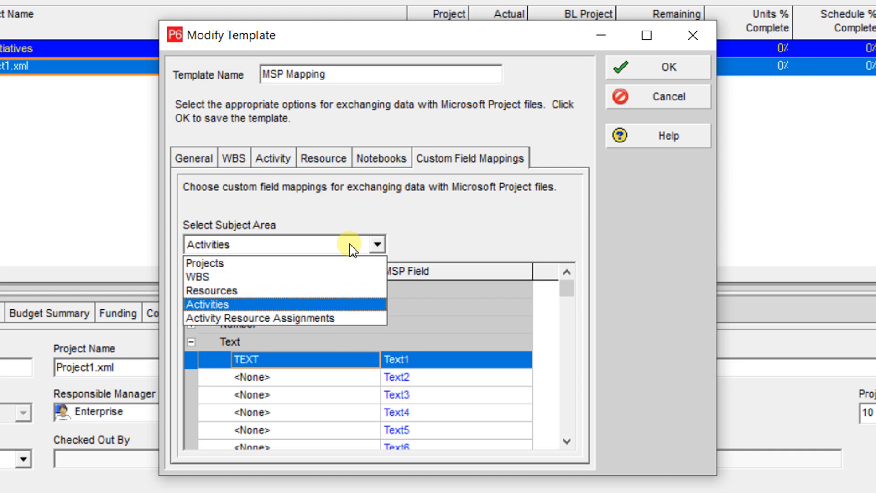
pyautogui.click(349, 242)
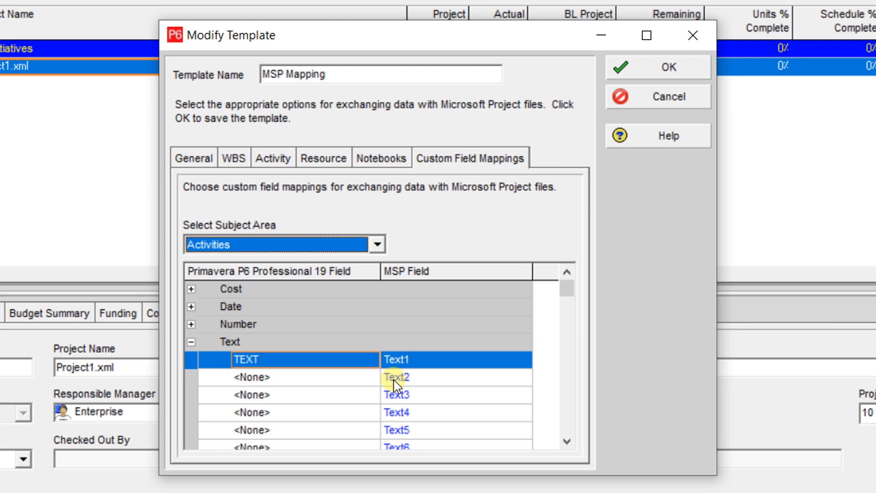
pyautogui.click(358, 380)
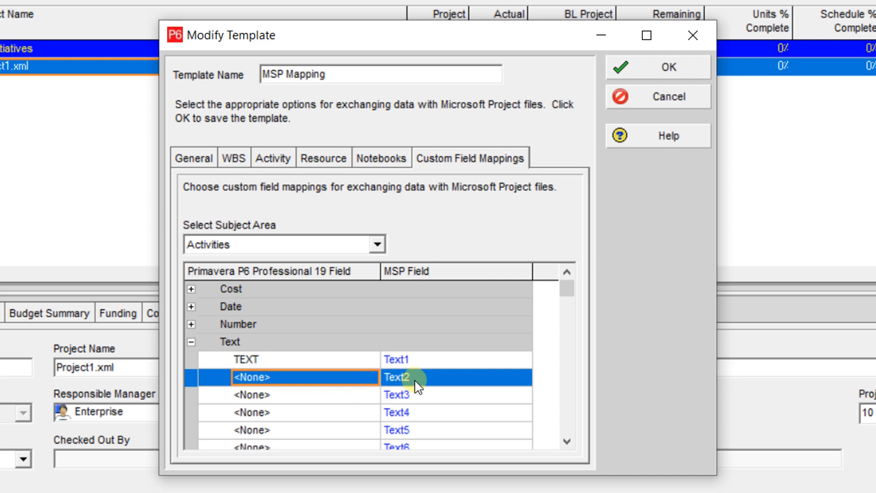
pyautogui.click(687, 73)
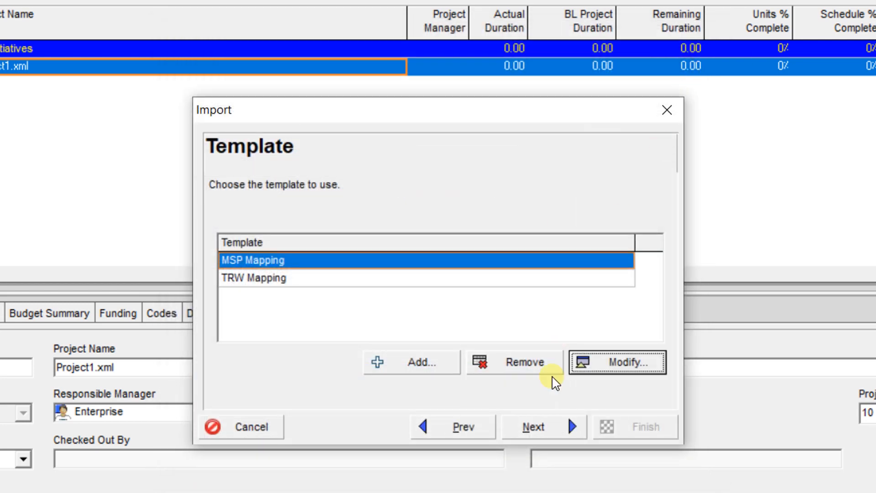
# Step: Continue past the template selection, run the import of Project1.xml, and close the import result
pyautogui.click(550, 439)
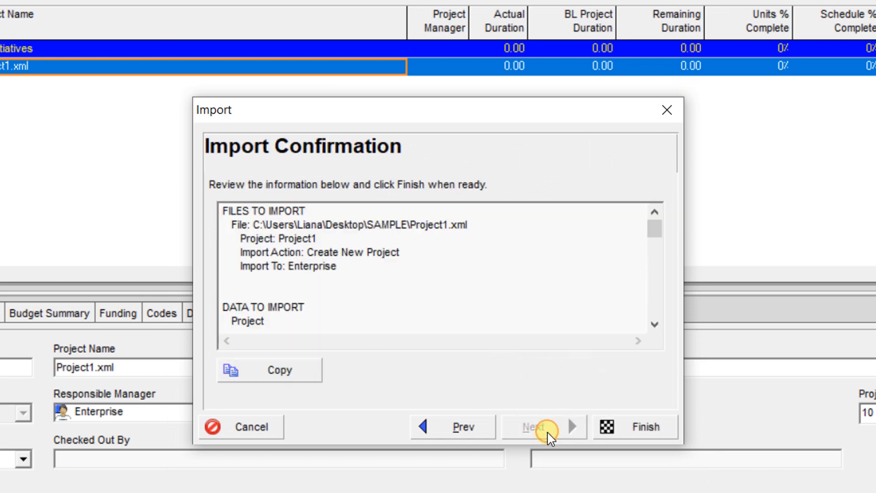
pyautogui.click(630, 435)
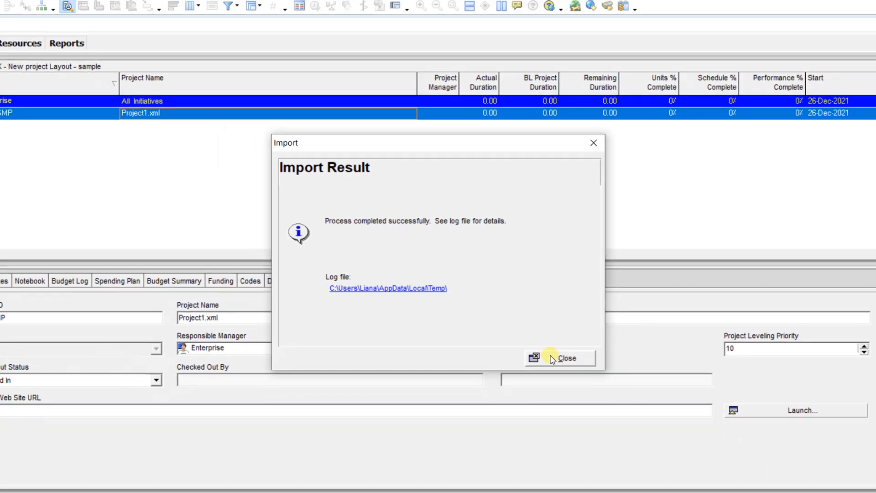
pyautogui.click(552, 357)
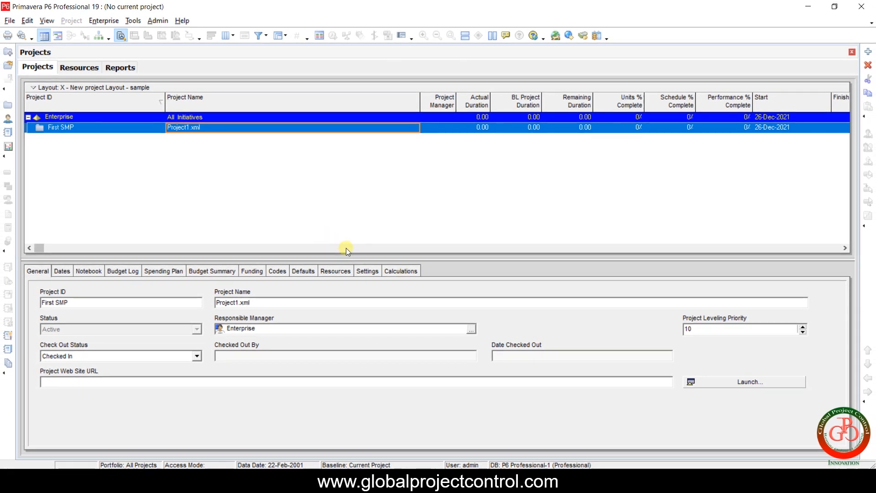
# Step: Open the imported project Project1.xml-6 under Enterprise and look through its activities and their IDs
pyautogui.click(233, 118)
pyautogui.click(225, 142)
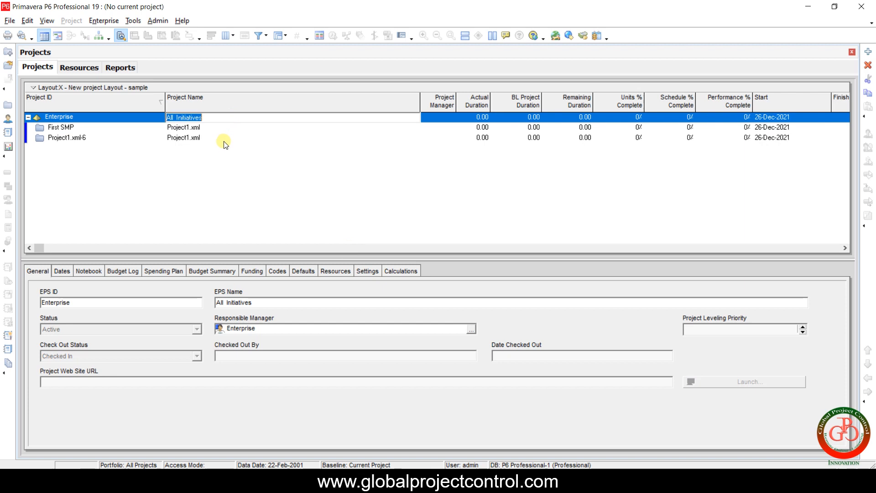
pyautogui.click(176, 173)
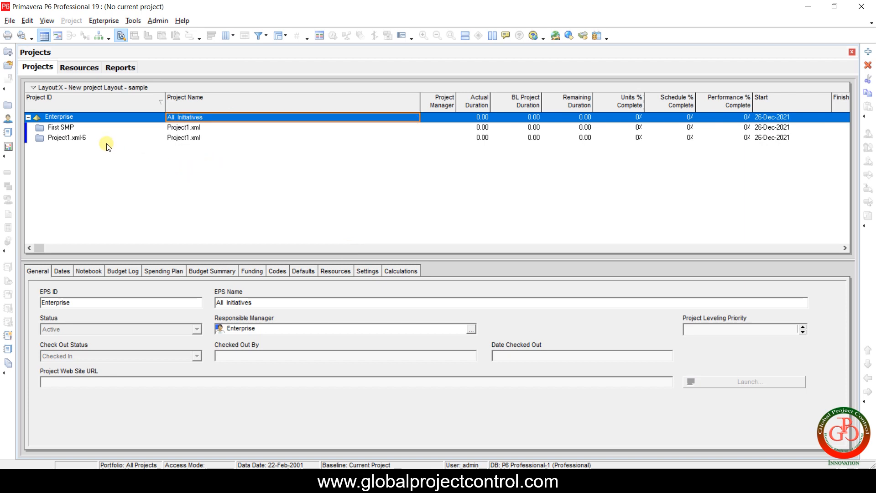
pyautogui.click(78, 139)
pyautogui.rightClick(79, 139)
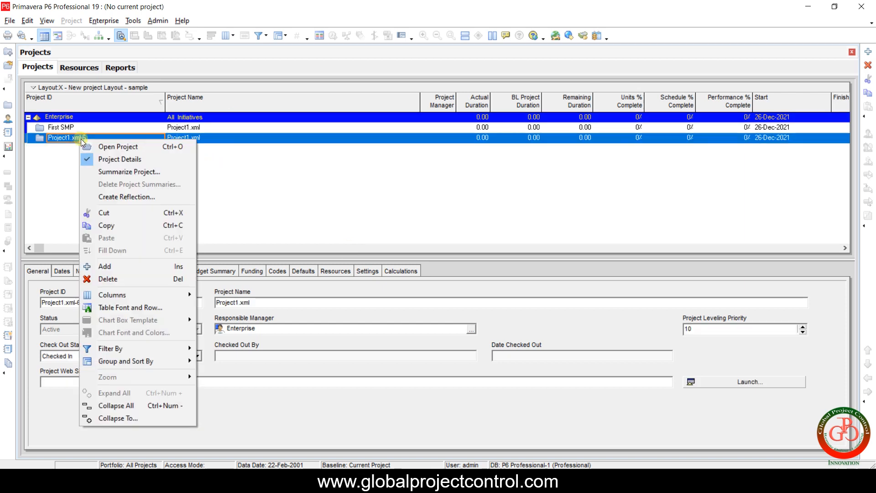
pyautogui.click(89, 144)
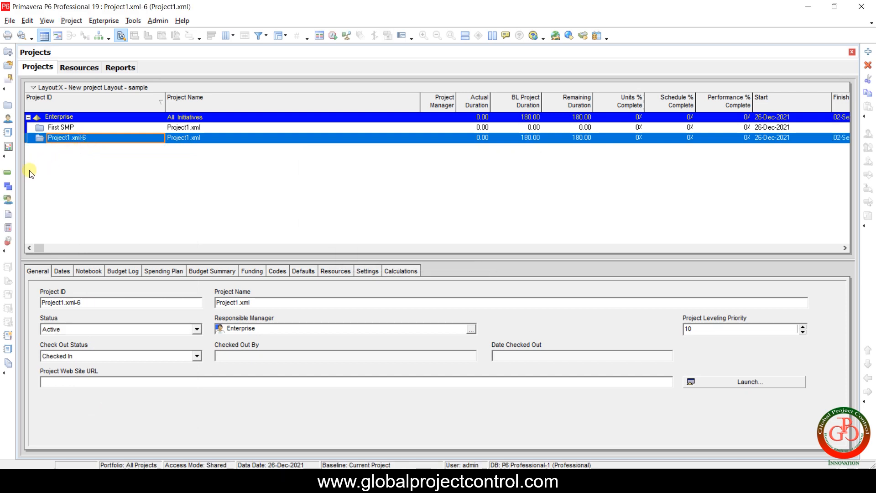
pyautogui.click(8, 173)
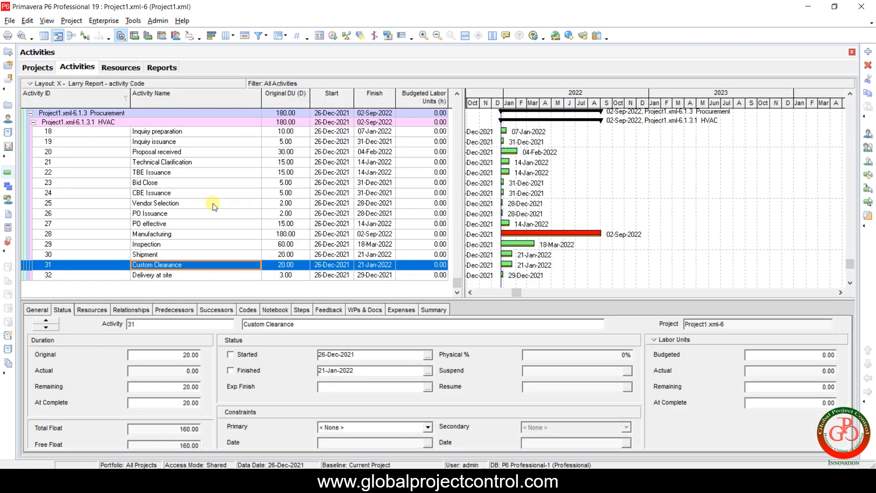
pyautogui.scroll(2, 212, 207)
pyautogui.scroll(4, 213, 207)
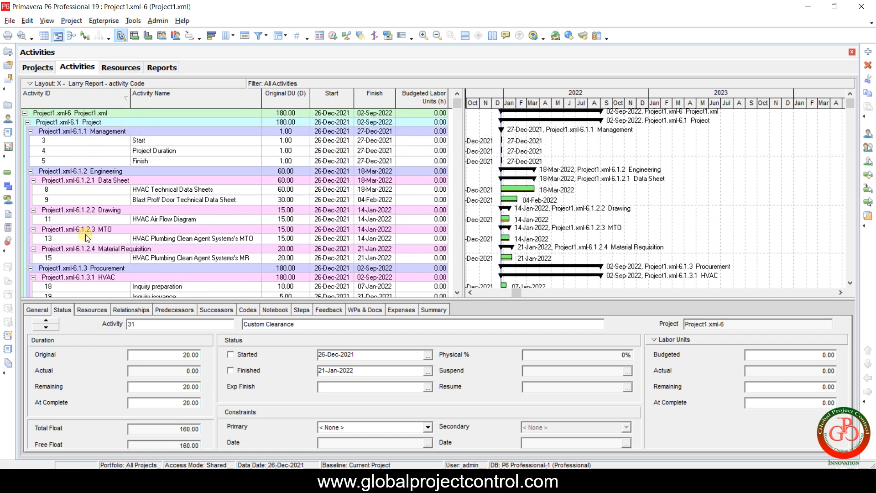
pyautogui.scroll(-4, 88, 259)
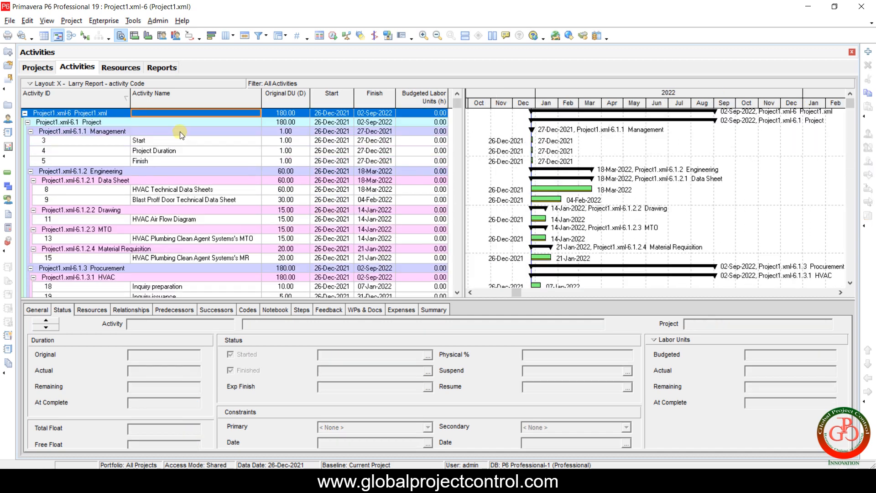
# Step: Find the user-defined TEXT field, add it as a column after Activity ID in the activity table, and look through its values
pyautogui.click(226, 36)
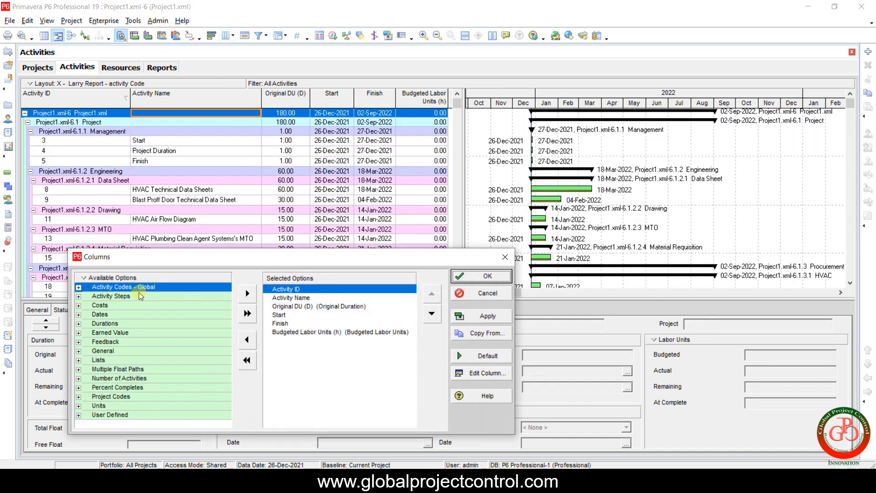
pyautogui.doubleClick(117, 416)
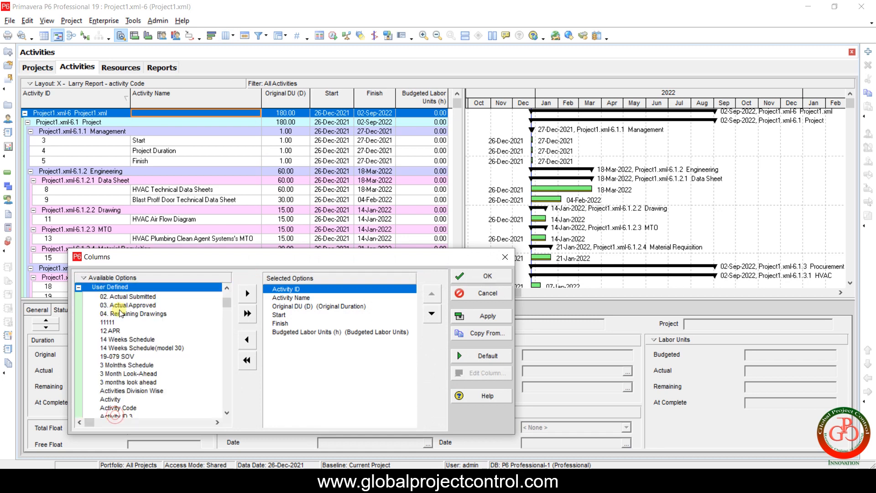
pyautogui.hotkey('ctrl', 'f')
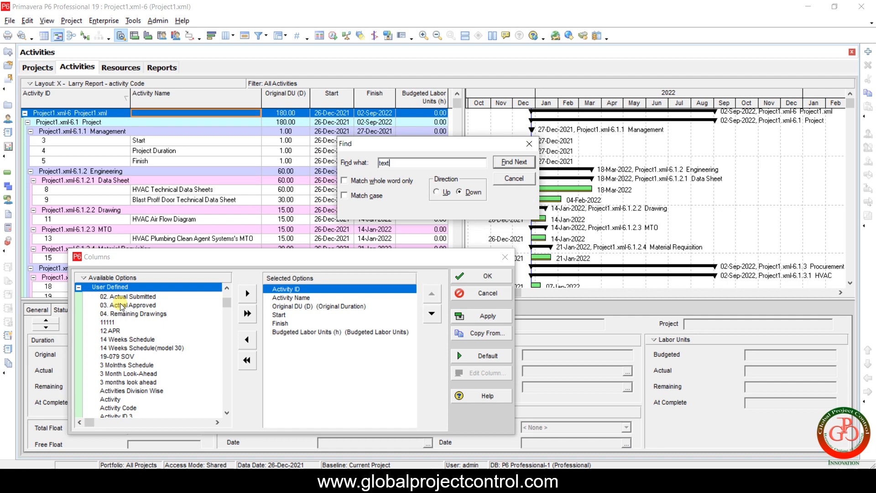
pyautogui.press('Return')
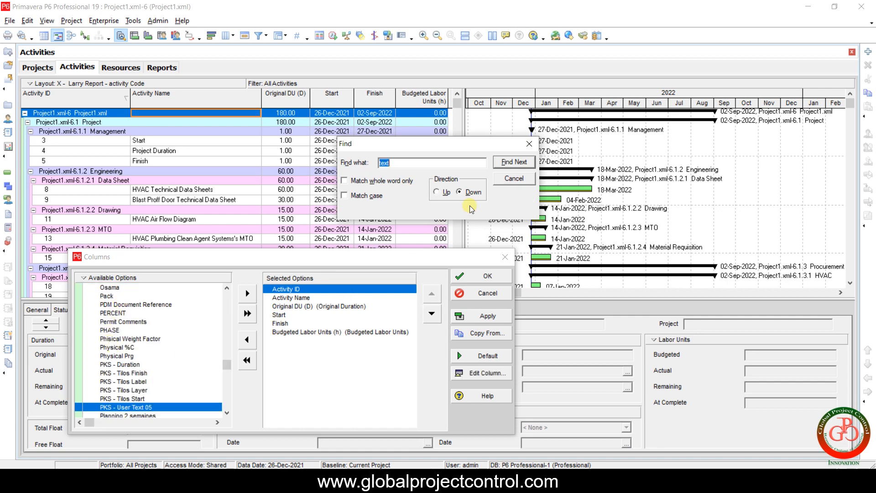
pyautogui.click(505, 163)
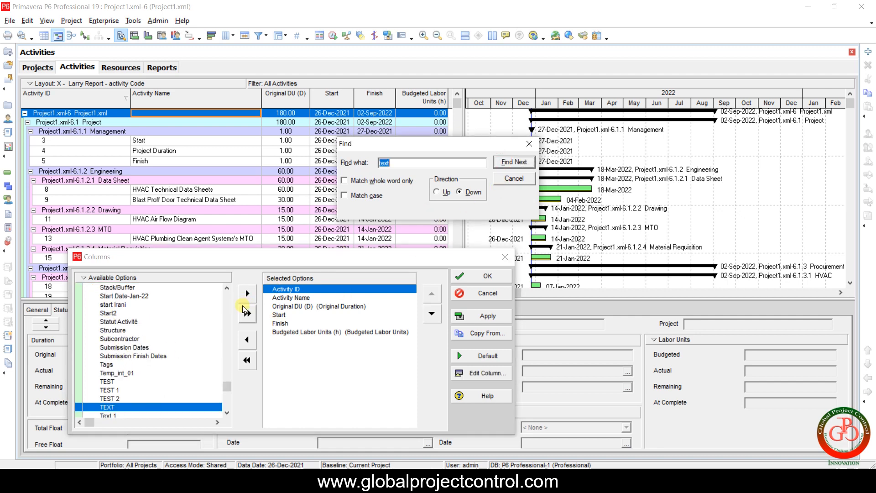
pyautogui.click(245, 296)
pyautogui.click(246, 297)
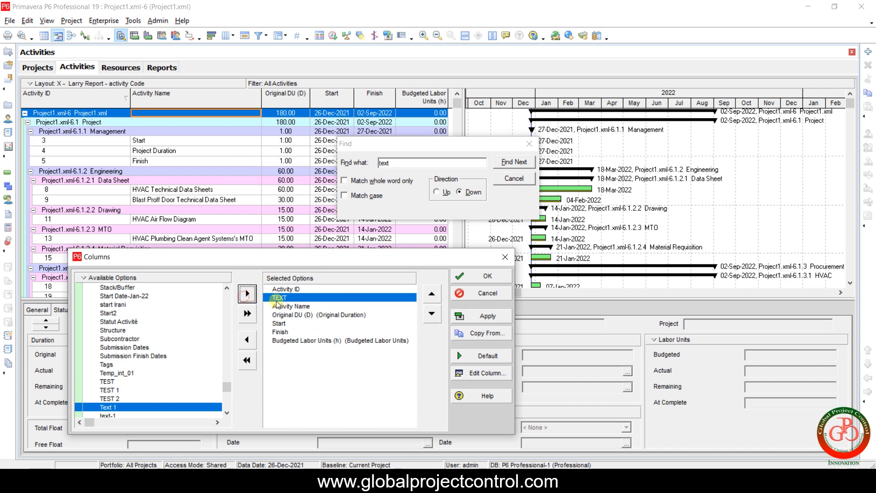
pyautogui.click(473, 315)
pyautogui.click(480, 280)
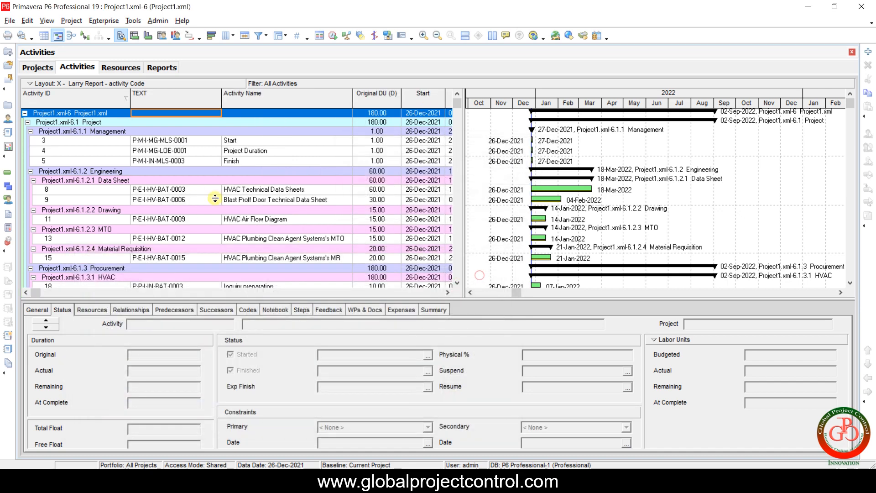
pyautogui.click(179, 138)
pyautogui.scroll(-3, 191, 198)
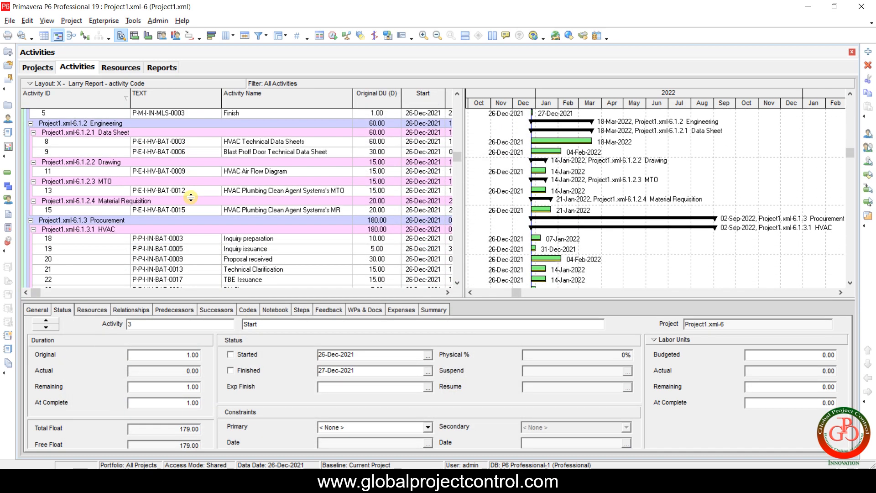
pyautogui.scroll(-2, 191, 198)
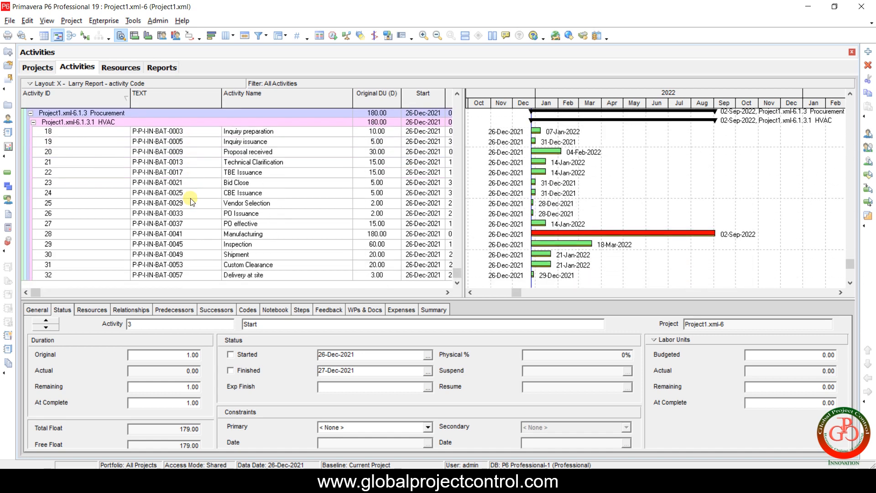
pyautogui.scroll(5, 191, 199)
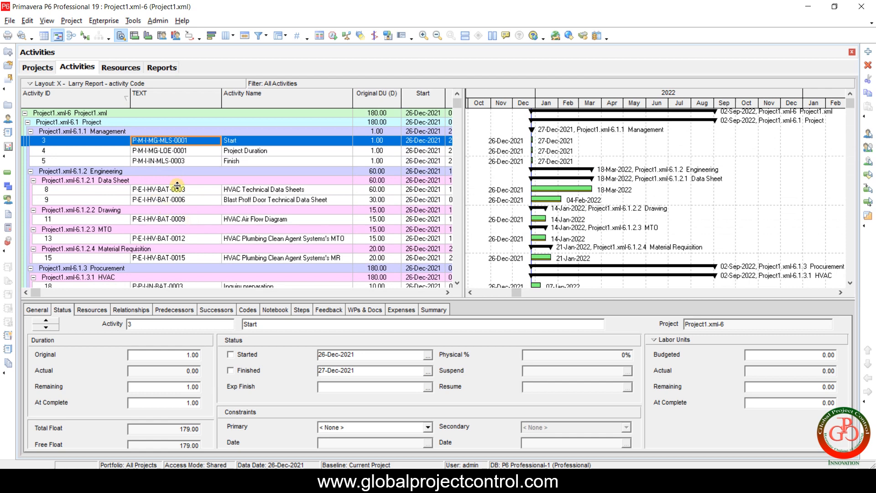
# Step: Create a new global change for Activities with a Then statement that sets Activity ID equal to TEXT
pyautogui.click(131, 21)
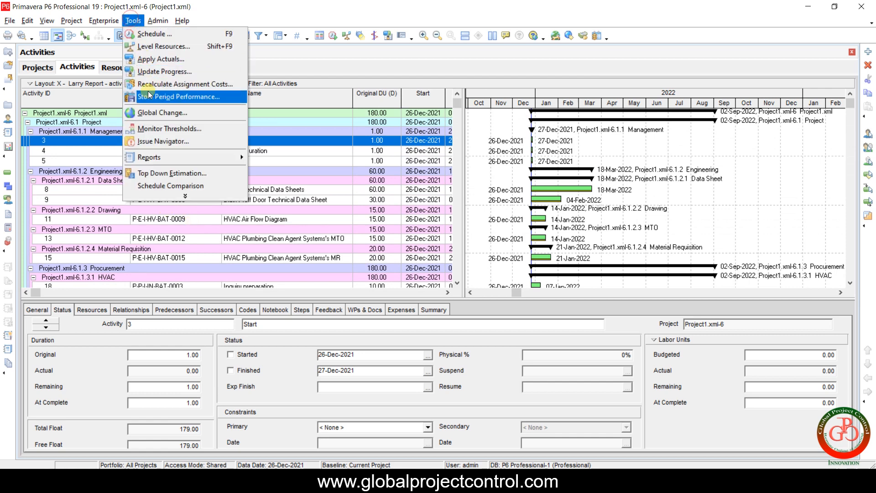
pyautogui.click(152, 113)
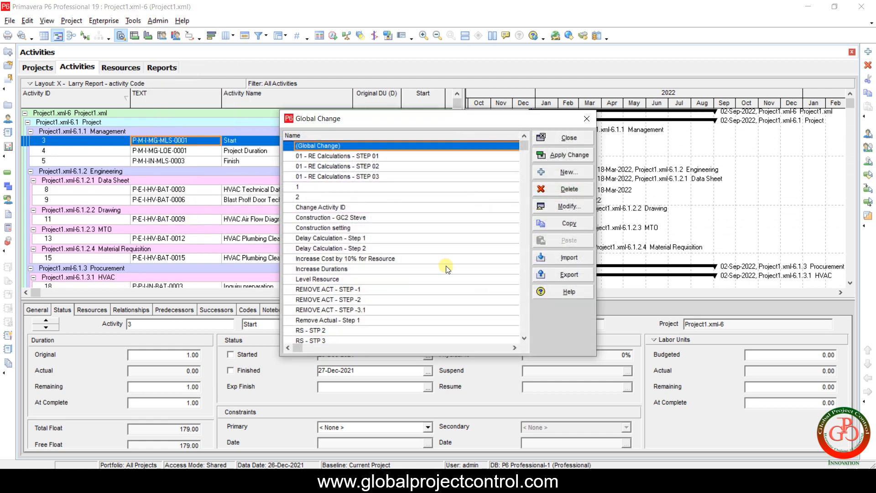
pyautogui.click(562, 173)
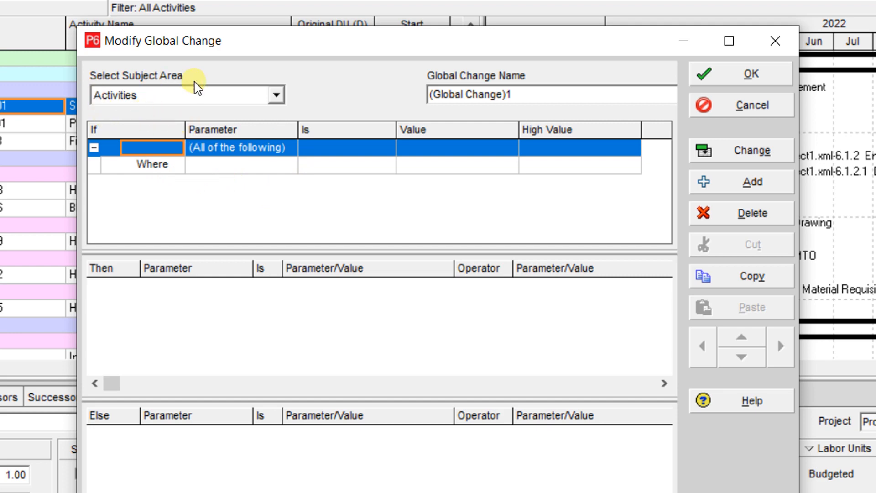
pyautogui.click(214, 296)
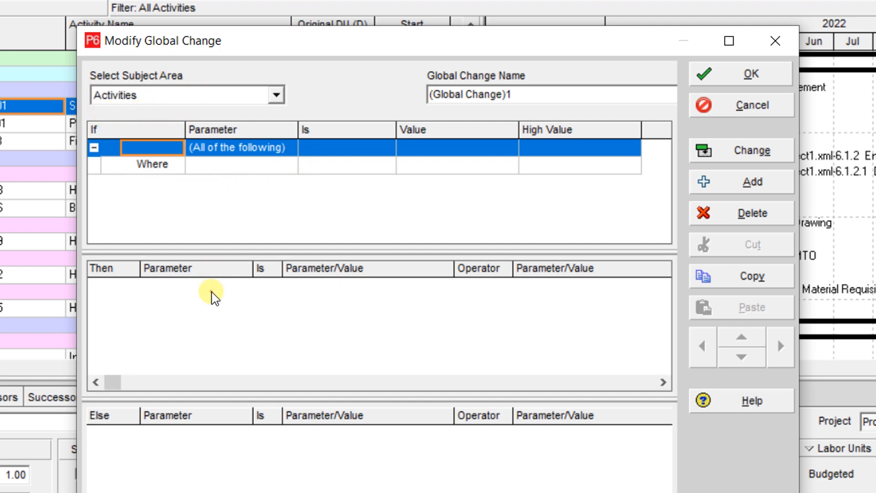
pyautogui.click(729, 182)
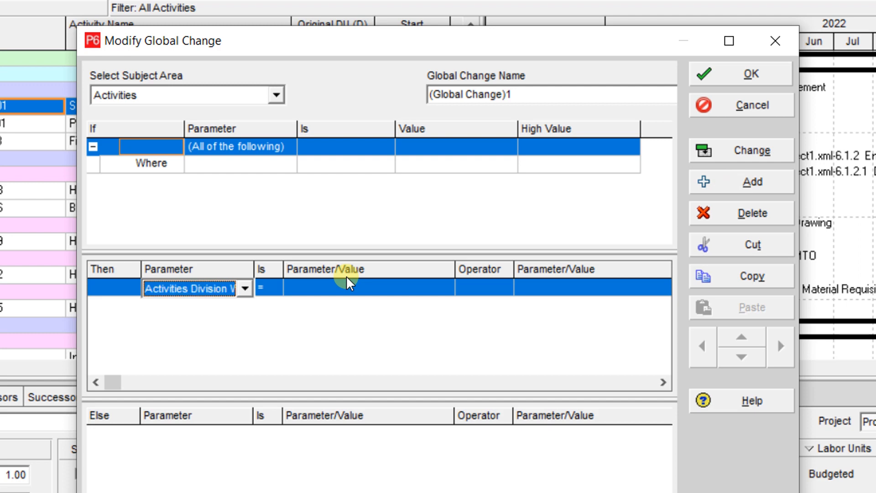
pyautogui.click(219, 290)
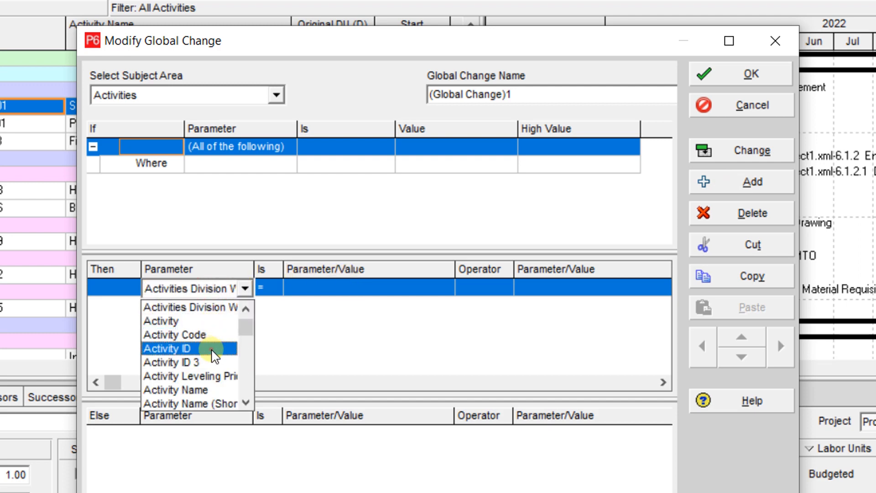
pyautogui.click(213, 349)
pyautogui.click(349, 292)
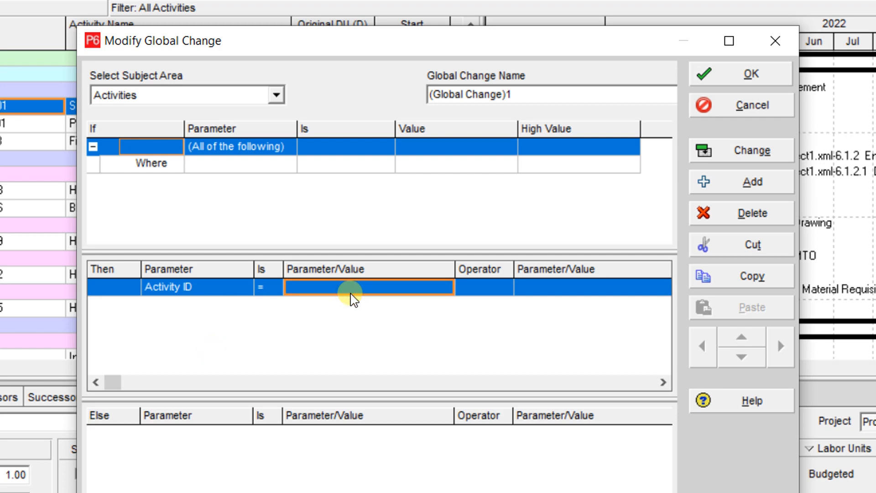
pyautogui.click(358, 288)
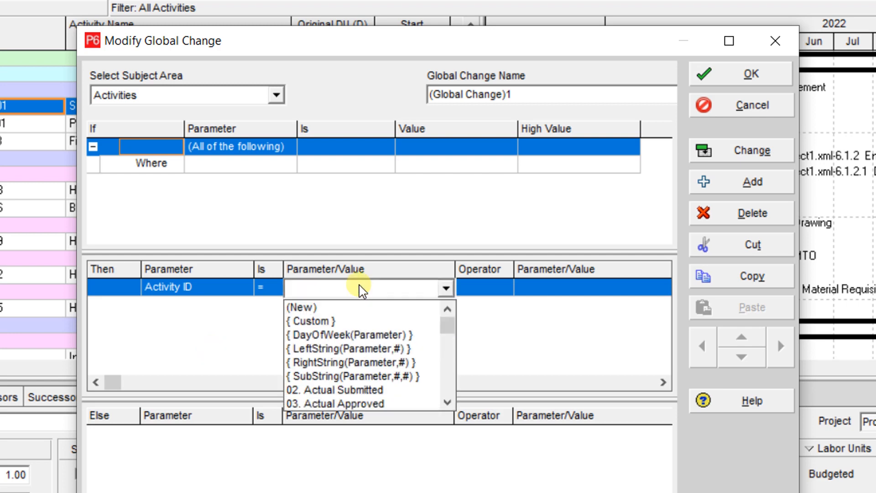
pyautogui.write('text')
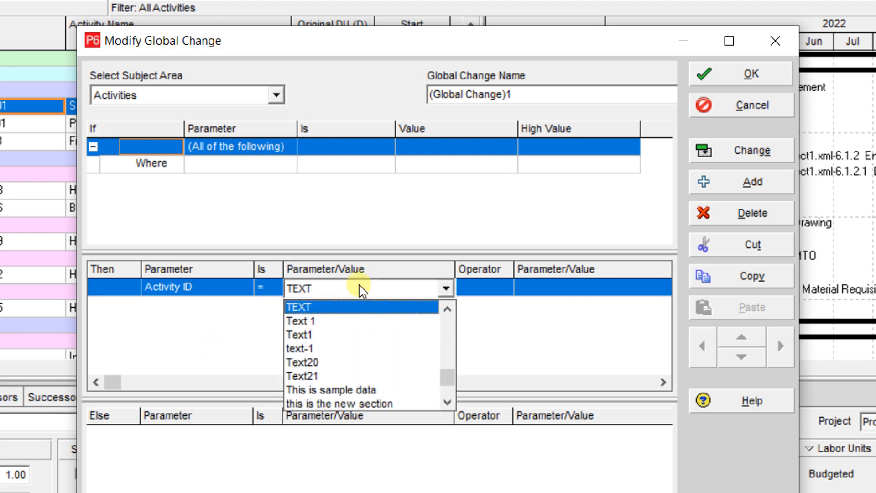
pyautogui.click(346, 306)
# Step: Run the global change, compare old and new values in the report, commit the changes without saving the log, and close Global Change
pyautogui.click(726, 154)
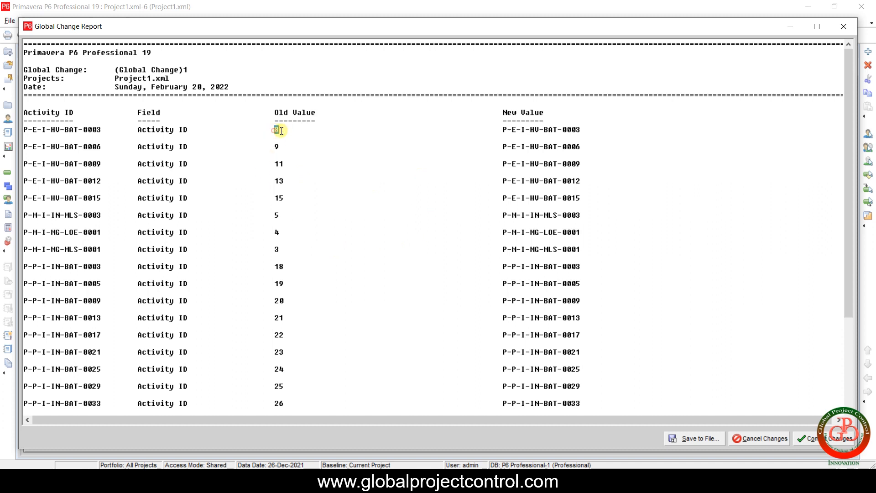
pyautogui.moveTo(503, 130); pyautogui.dragTo(585, 129)
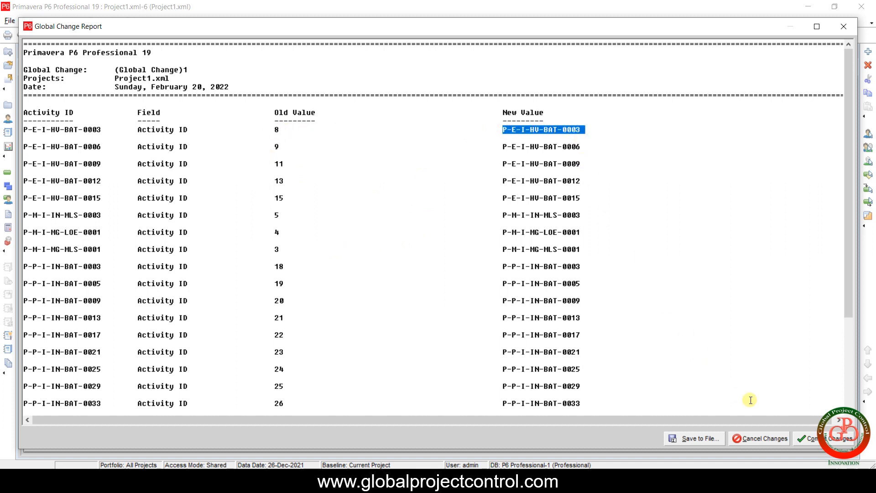
pyautogui.click(820, 443)
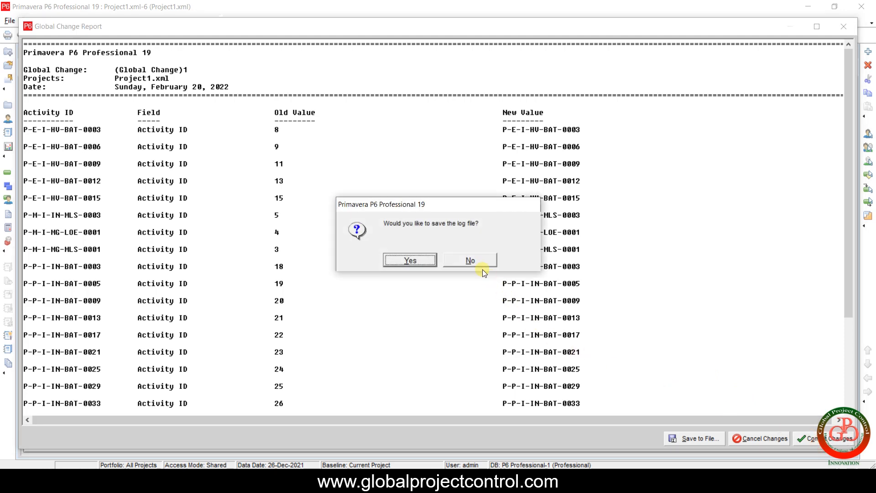
pyautogui.click(482, 263)
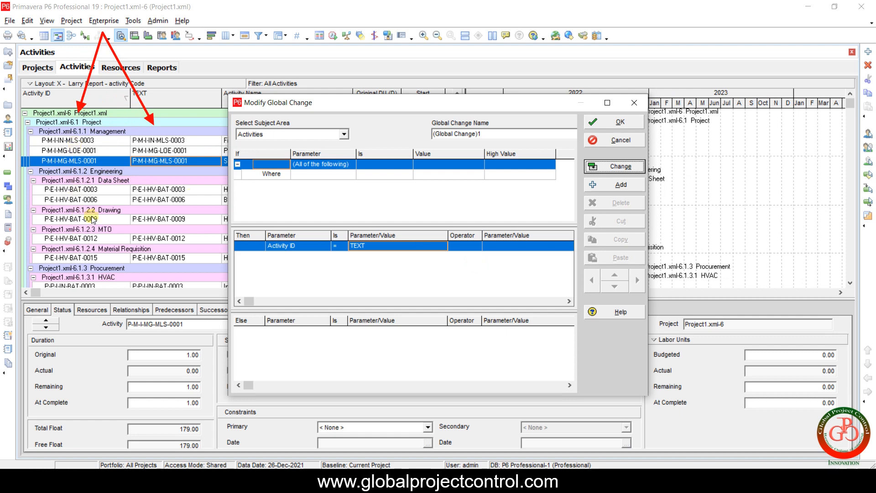
pyautogui.click(616, 140)
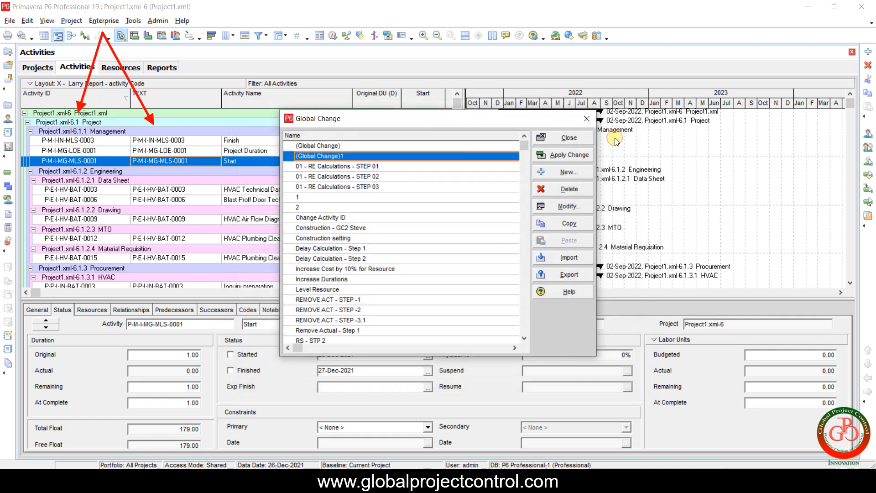
pyautogui.click(566, 139)
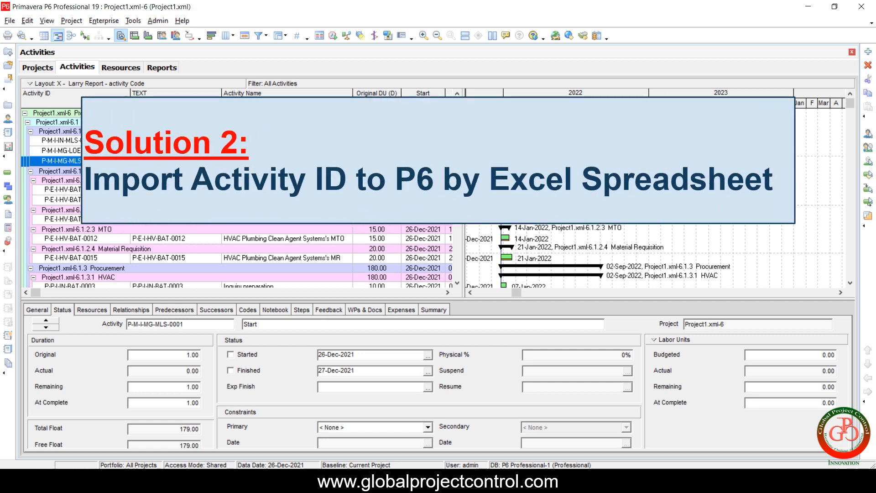
# Step: Clear the TEXT value of the Finish activity, the first activity under Management
pyautogui.click(60, 189)
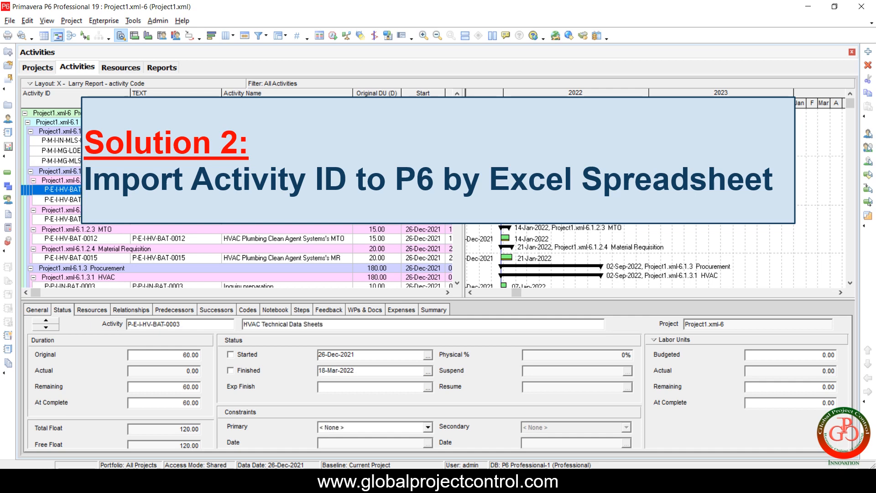
pyautogui.click(59, 140)
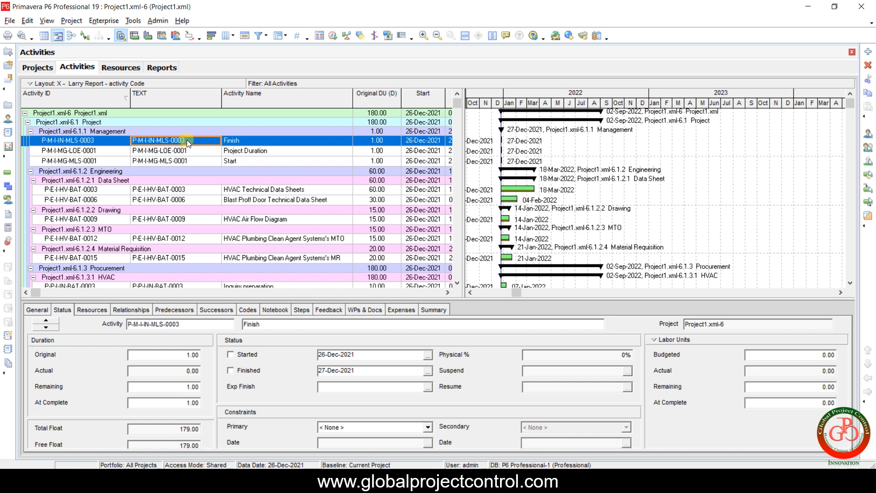
pyautogui.click(187, 139)
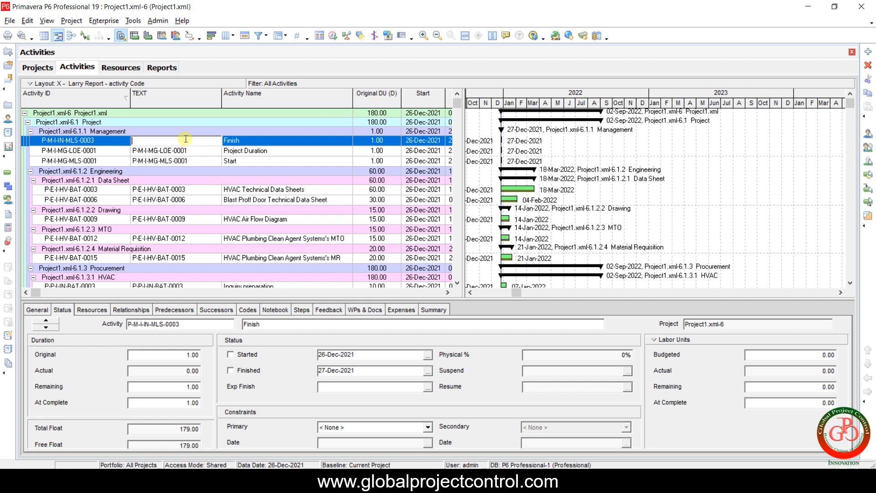
pyautogui.press('Delete')
# Step: Fill the blank TEXT value down through all activities in the project and check that the column is empty
pyautogui.scroll(-1, 180, 248)
pyautogui.scroll(-5, 181, 248)
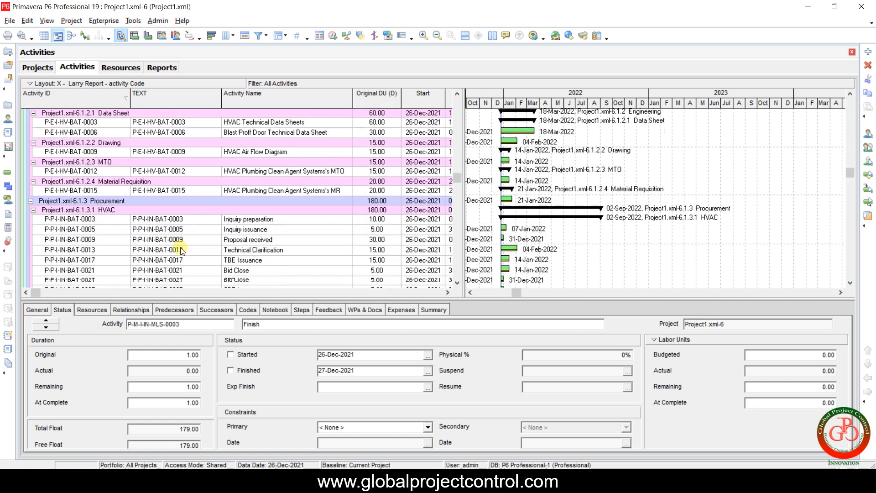
pyautogui.hotkey('ctrl', 'a')
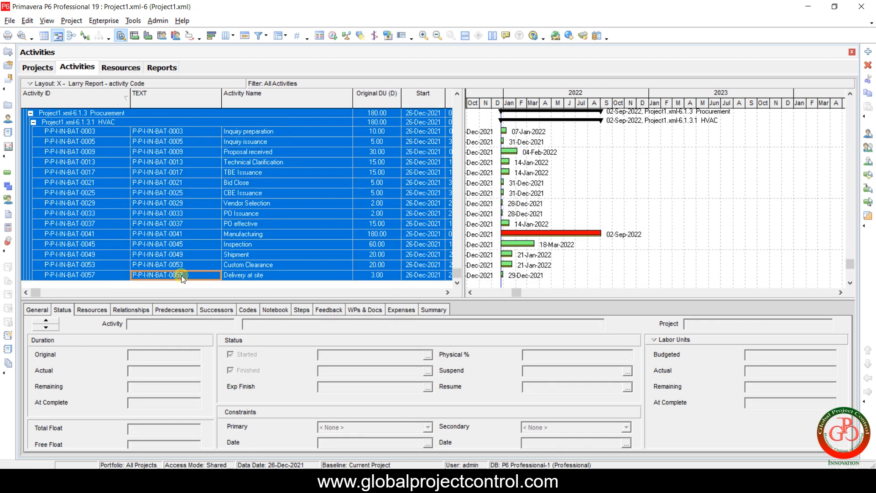
pyautogui.rightClick(181, 275)
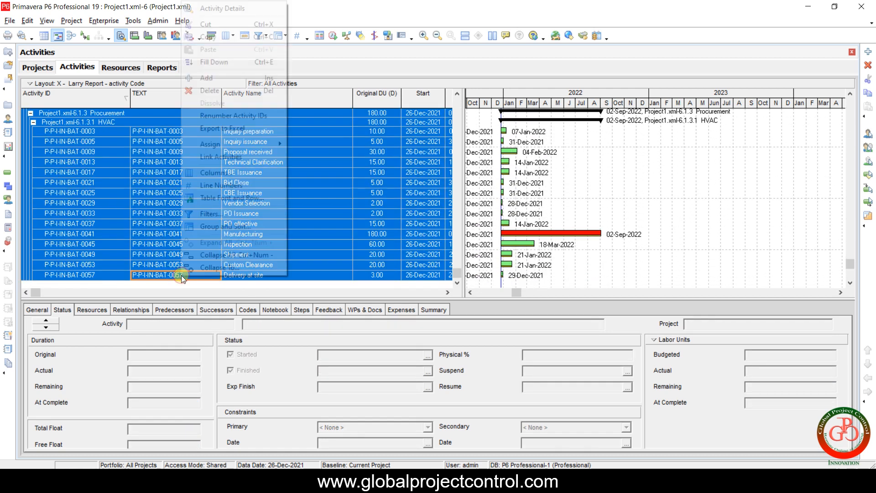
pyautogui.click(211, 63)
pyautogui.scroll(4, 176, 196)
pyautogui.scroll(2, 173, 197)
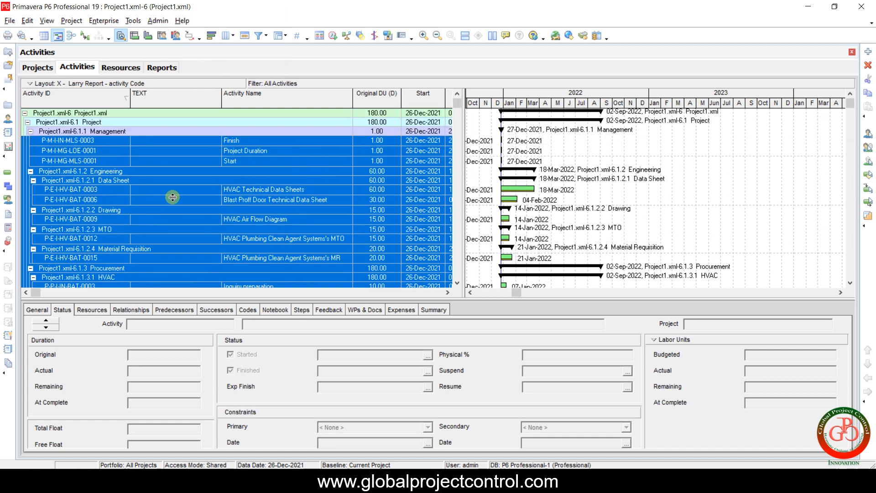
pyautogui.click(154, 158)
pyautogui.click(153, 160)
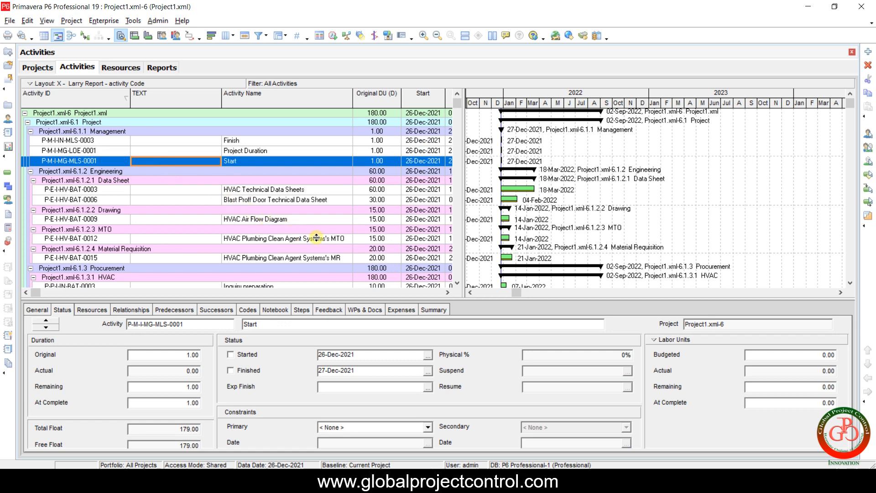
# Step: Start an export in Spreadsheet - (XLSX) format for Activities data and include the project Project1.xml-6
pyautogui.click(10, 21)
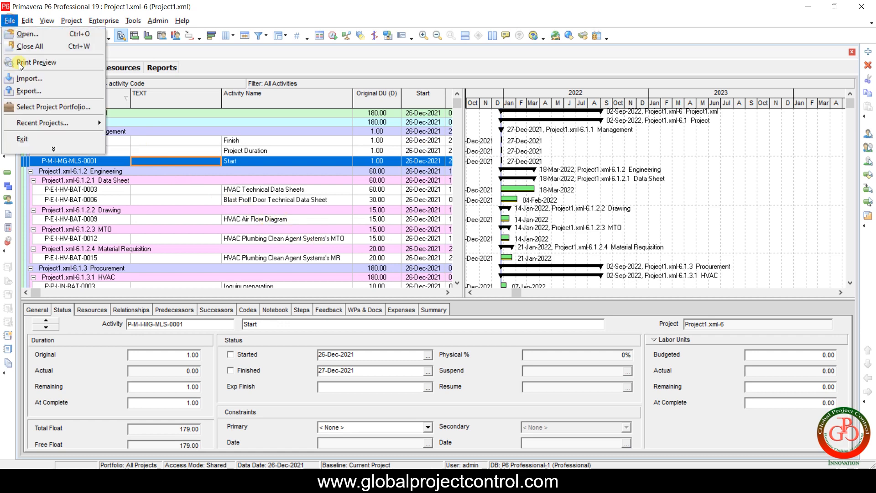
pyautogui.click(182, 198)
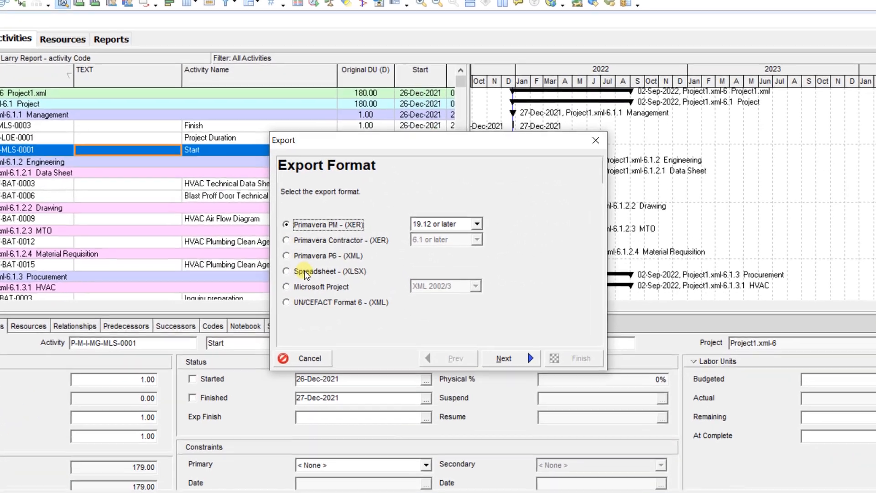
pyautogui.click(323, 263)
pyautogui.click(574, 423)
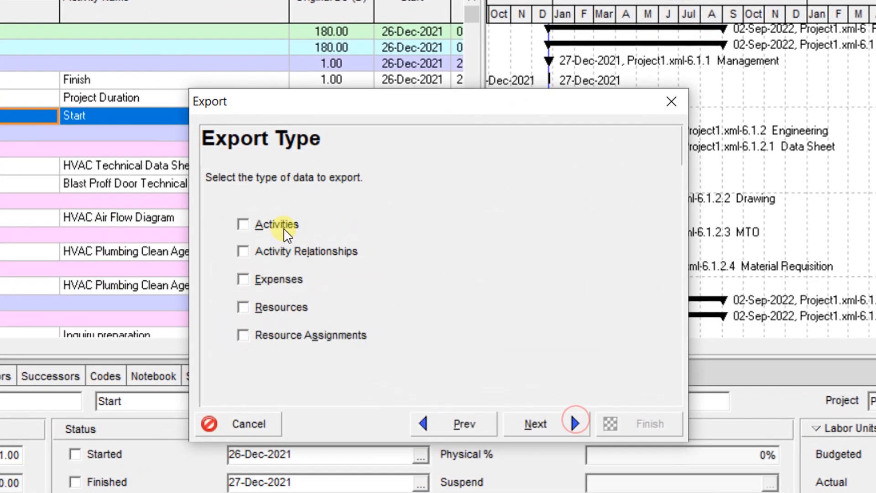
pyautogui.click(272, 223)
pyautogui.click(566, 432)
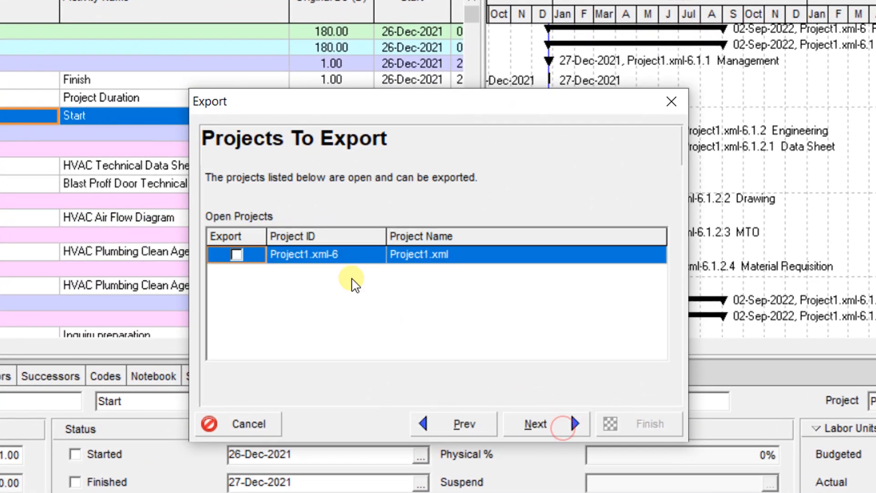
pyautogui.click(236, 254)
pyautogui.click(543, 425)
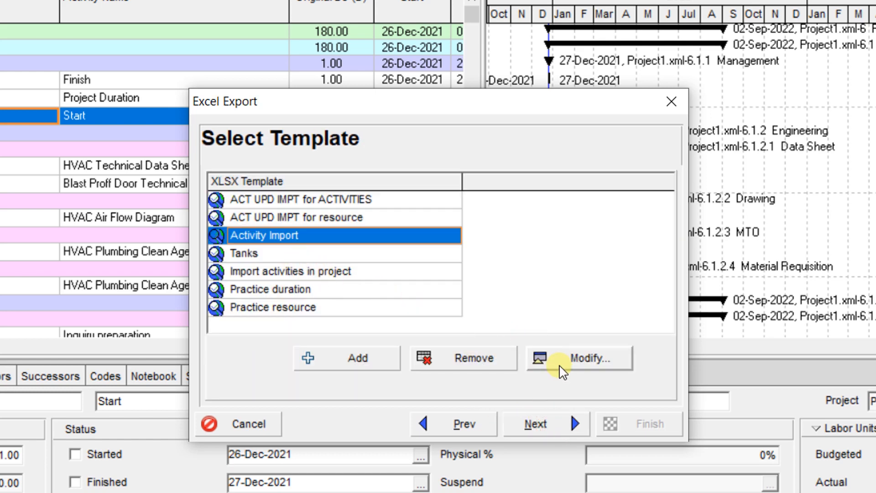
# Step: Add a new export template and remove Start, Finish, Resources and Activity Name from its selected columns
pyautogui.click(333, 357)
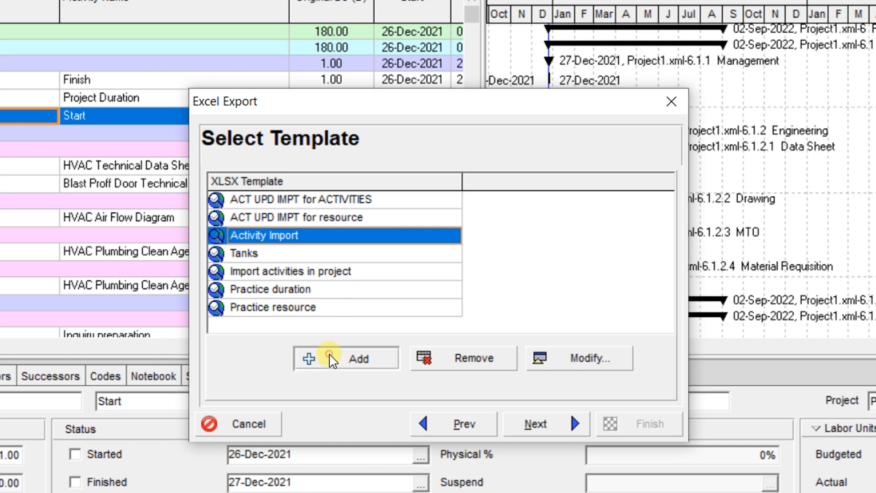
pyautogui.doubleClick(286, 308)
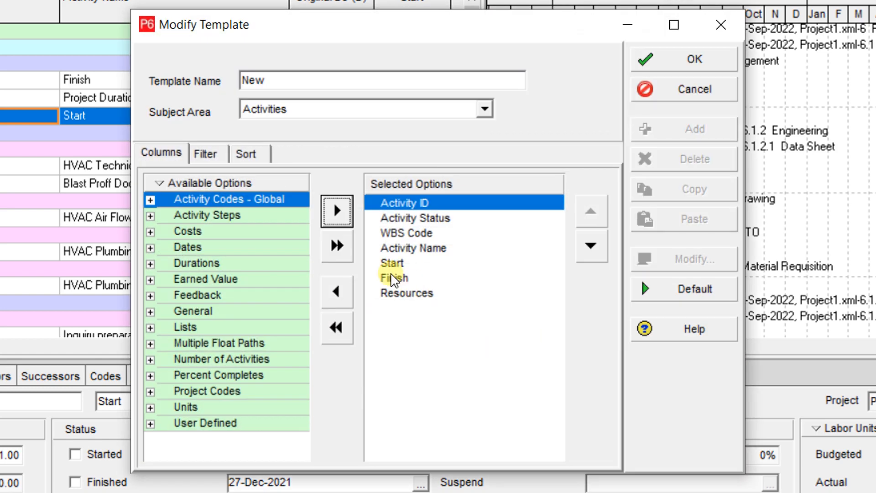
pyautogui.doubleClick(412, 263)
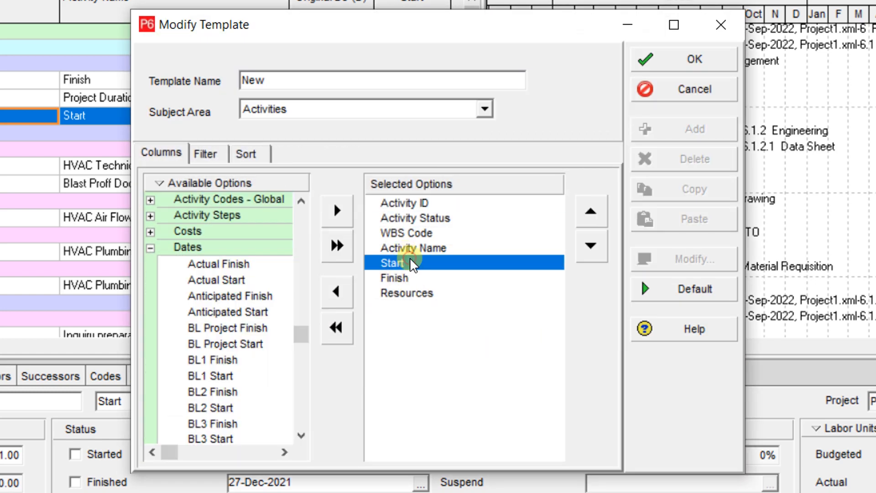
pyautogui.doubleClick(412, 262)
pyautogui.doubleClick(412, 262)
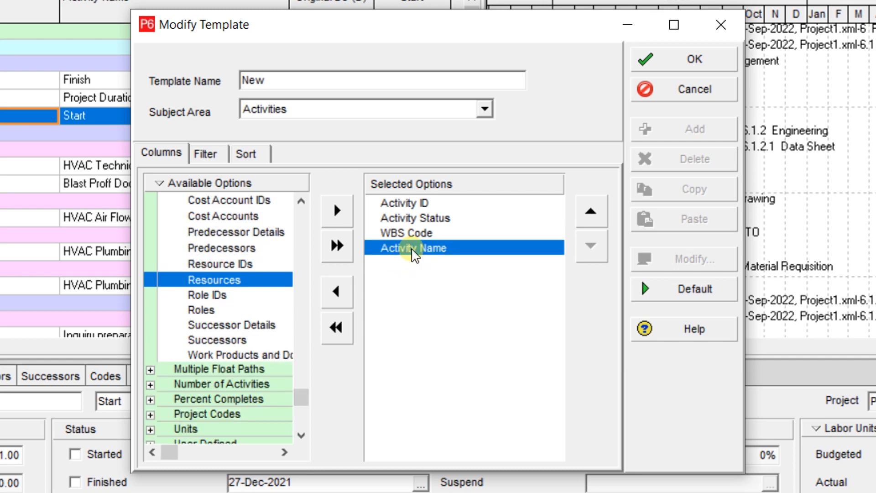
pyautogui.doubleClick(412, 249)
# Step: Find the user-defined TEXT field among the available options and add it after Activity ID in the template
pyautogui.click(411, 203)
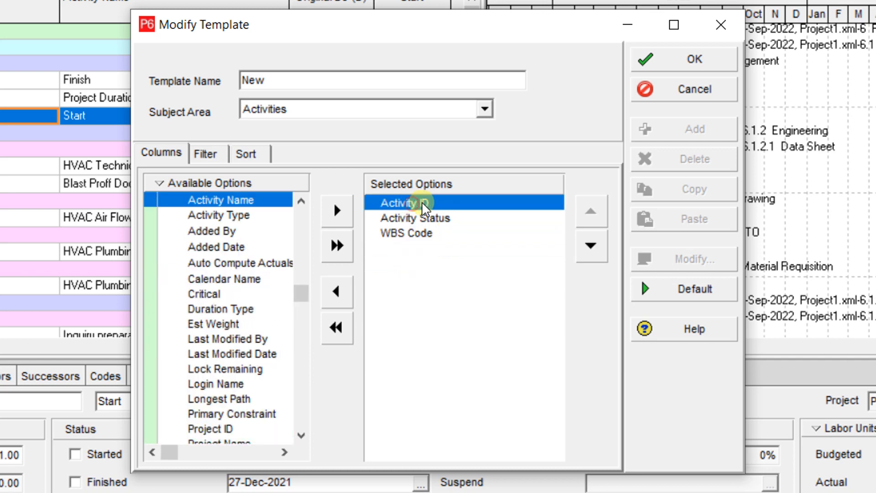
pyautogui.click(206, 251)
pyautogui.scroll(3, 203, 247)
pyautogui.doubleClick(191, 280)
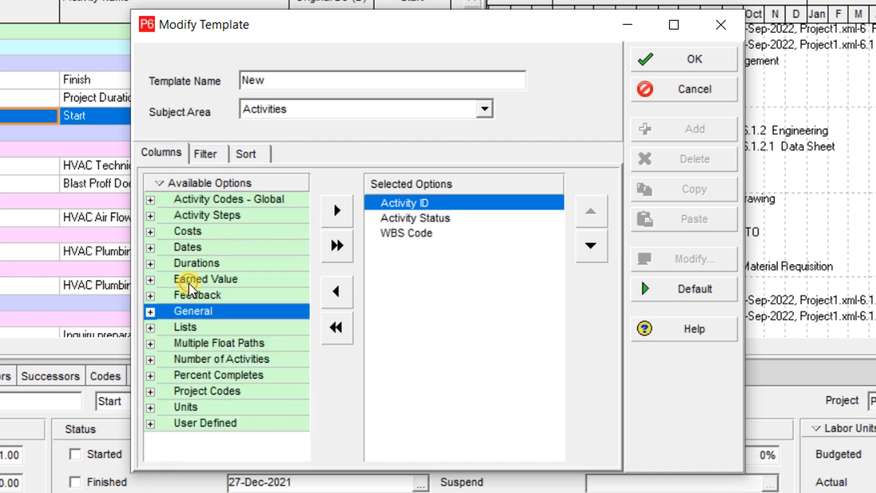
pyautogui.doubleClick(179, 423)
pyautogui.click(191, 305)
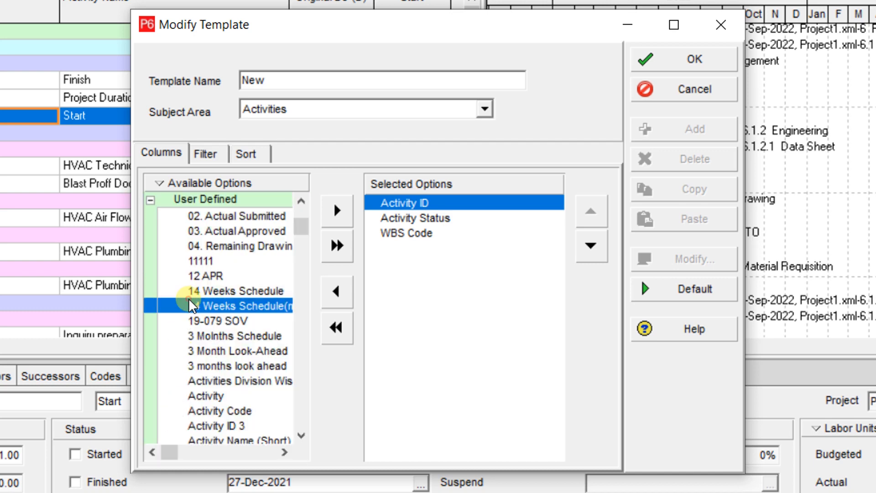
pyautogui.hotkey('ctrl', 'f')
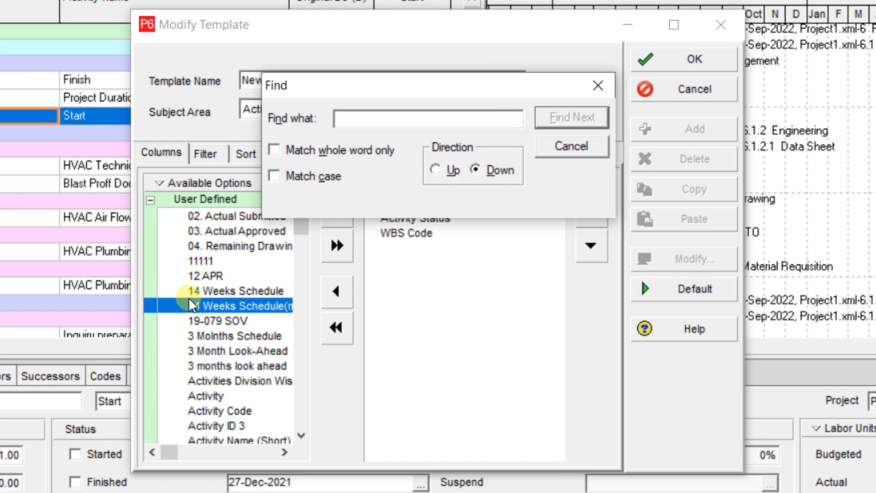
pyautogui.write('text')
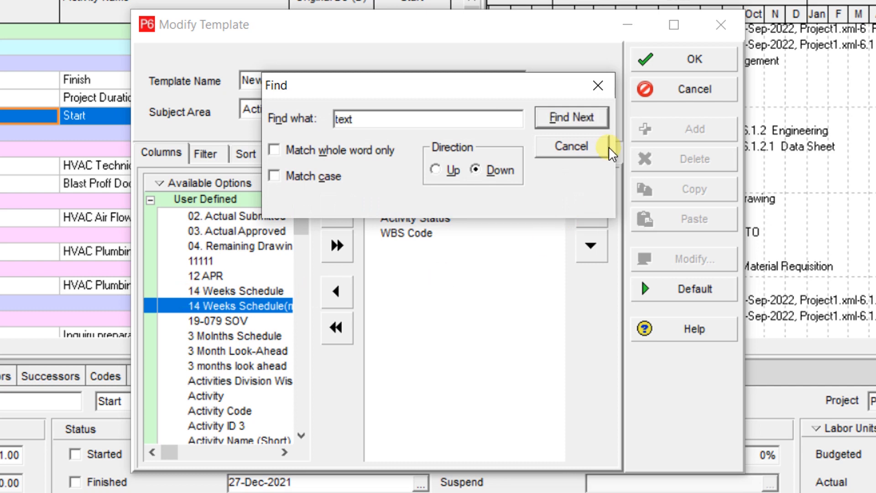
pyautogui.click(585, 122)
pyautogui.click(584, 121)
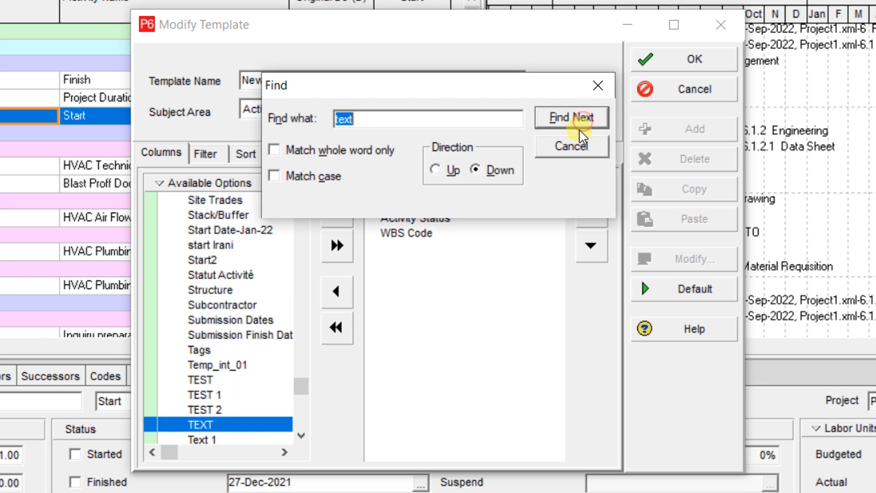
pyautogui.click(571, 150)
pyautogui.click(338, 211)
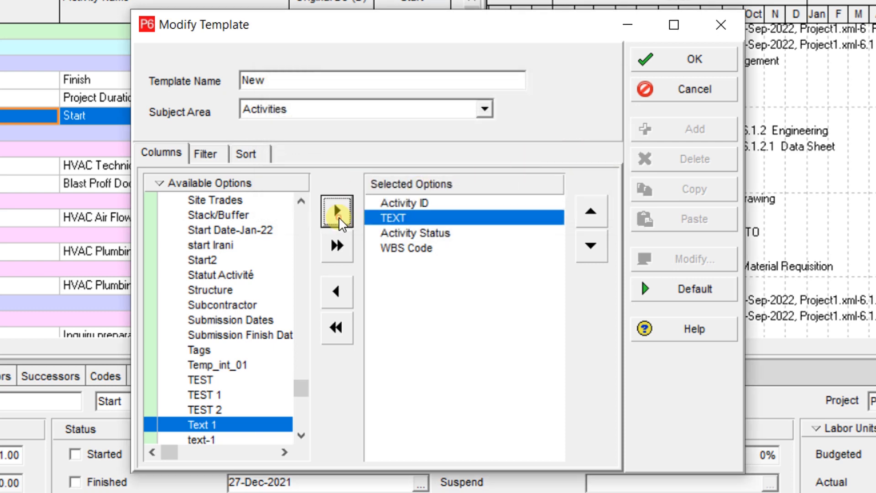
# Step: Move TEXT below WBS Code in the selected columns and accept the template
pyautogui.click(581, 245)
pyautogui.click(581, 245)
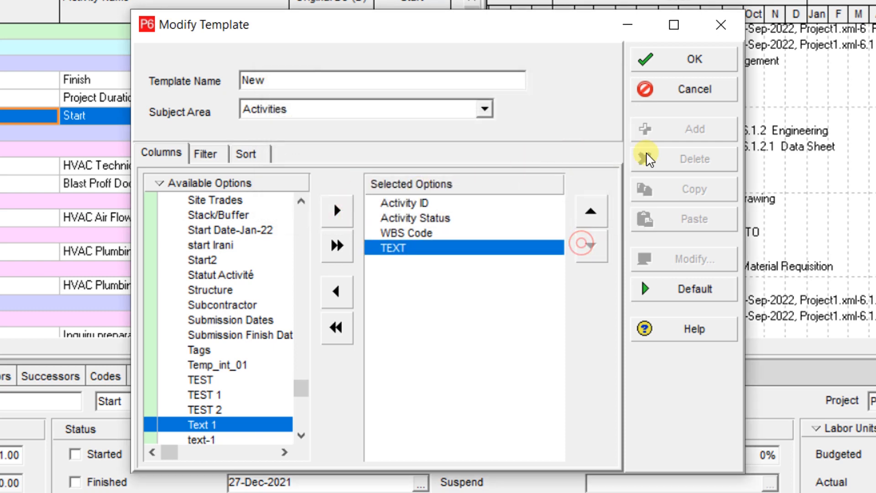
pyautogui.click(694, 62)
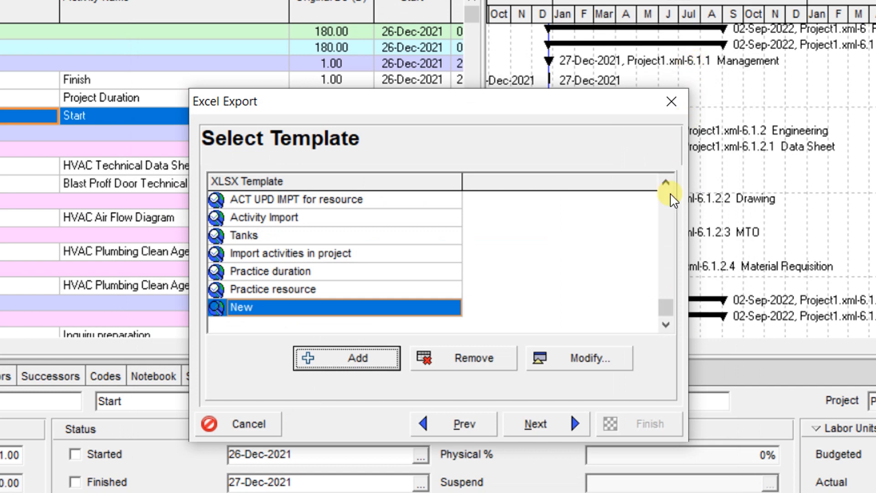
# Step: Export with the New template to Project1.xml-6-Activities.xlsx in the Desktop's SAMPLE folder and close the export result
pyautogui.click(558, 432)
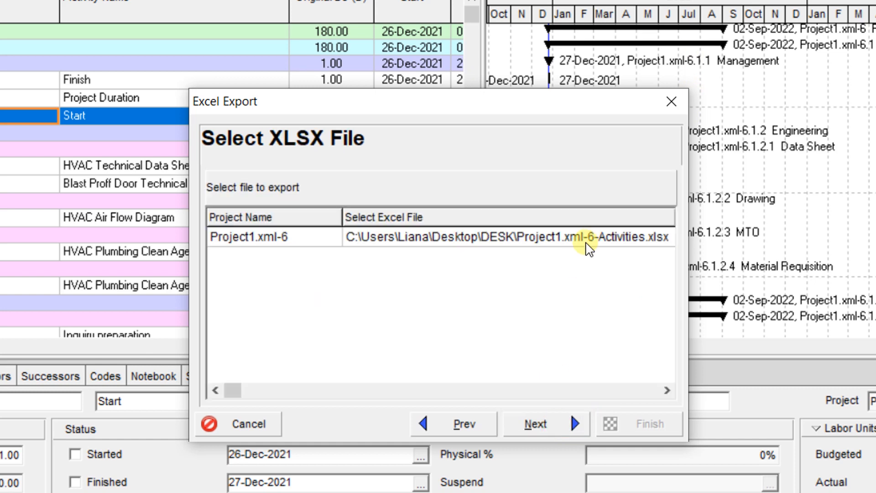
pyautogui.click(588, 244)
pyautogui.click(538, 241)
pyautogui.click(550, 239)
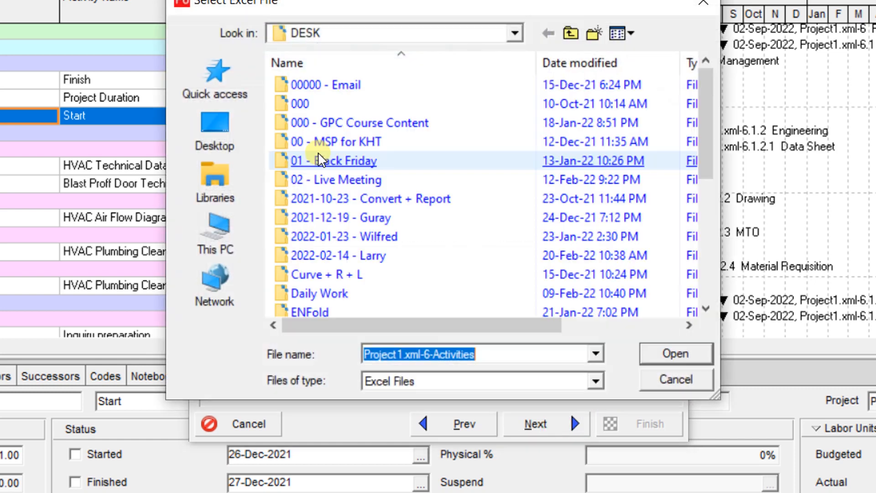
pyautogui.click(222, 130)
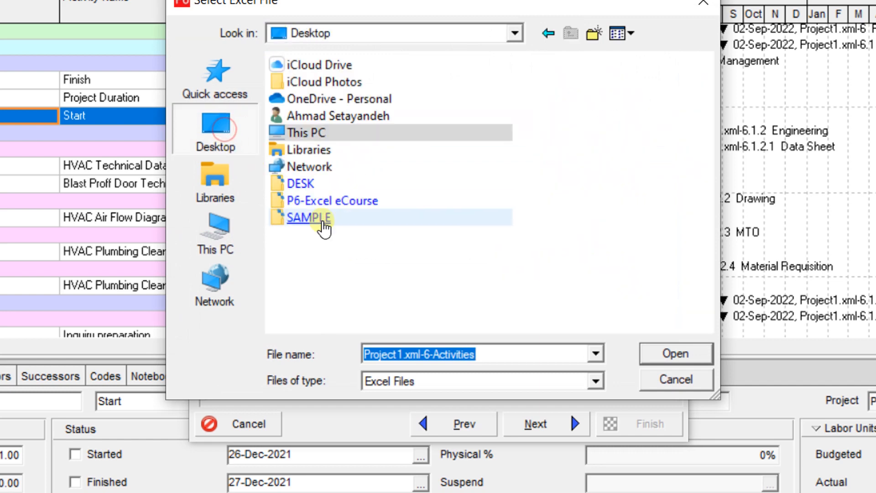
pyautogui.click(322, 221)
pyautogui.click(665, 351)
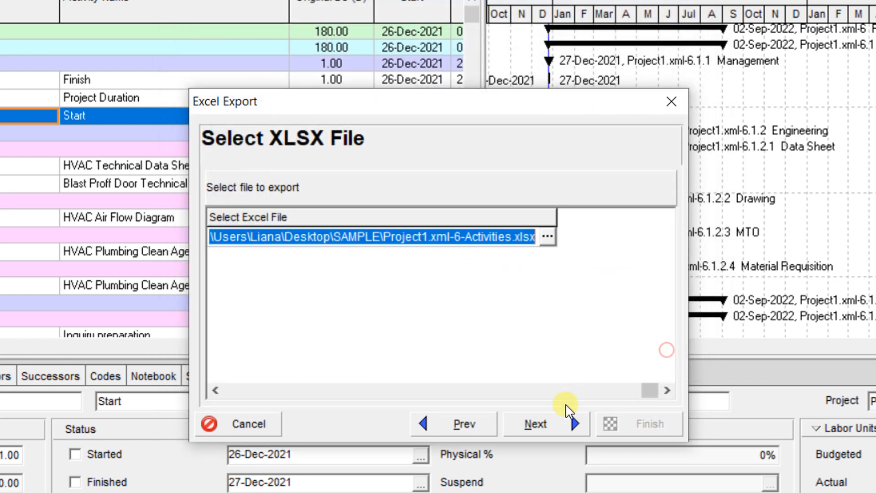
pyautogui.click(554, 425)
pyautogui.click(632, 423)
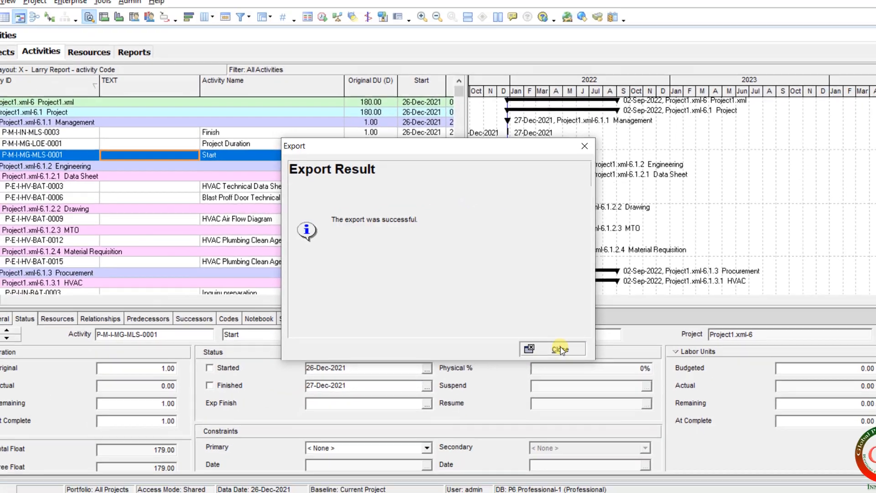
pyautogui.click(635, 422)
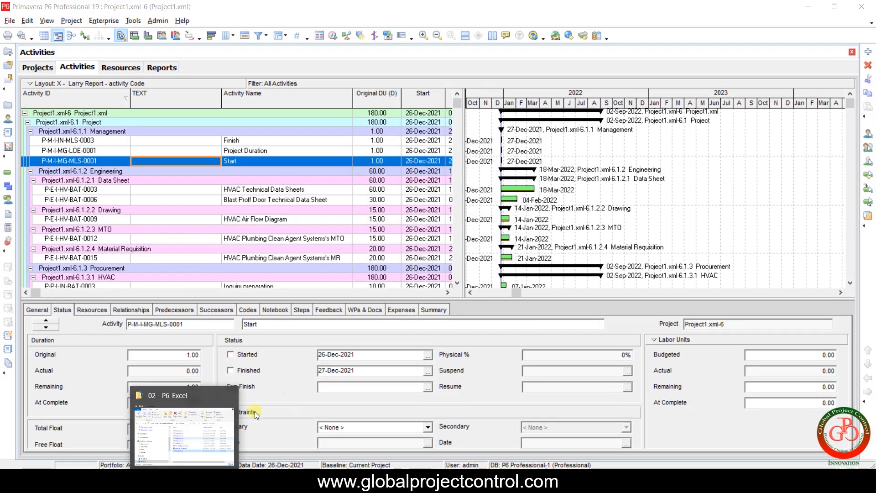
# Step: Switch to File Explorer and open the SAMPLE folder on the Desktop
pyautogui.click(218, 433)
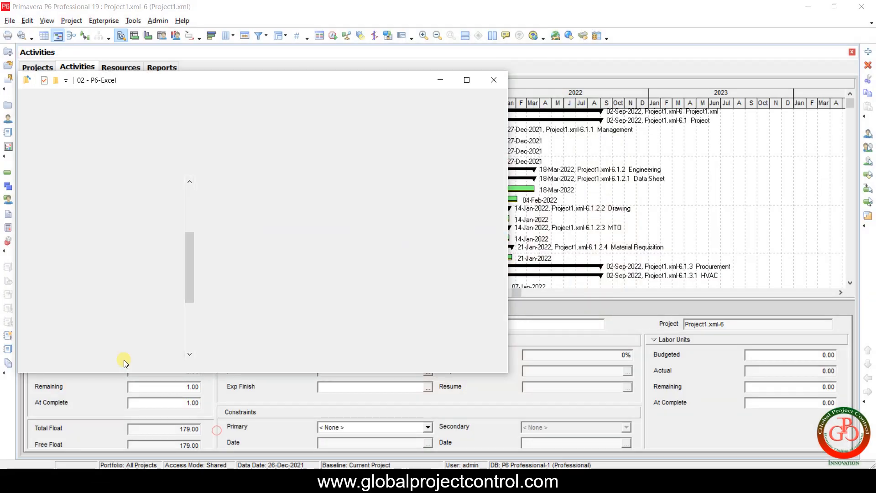
pyautogui.click(60, 353)
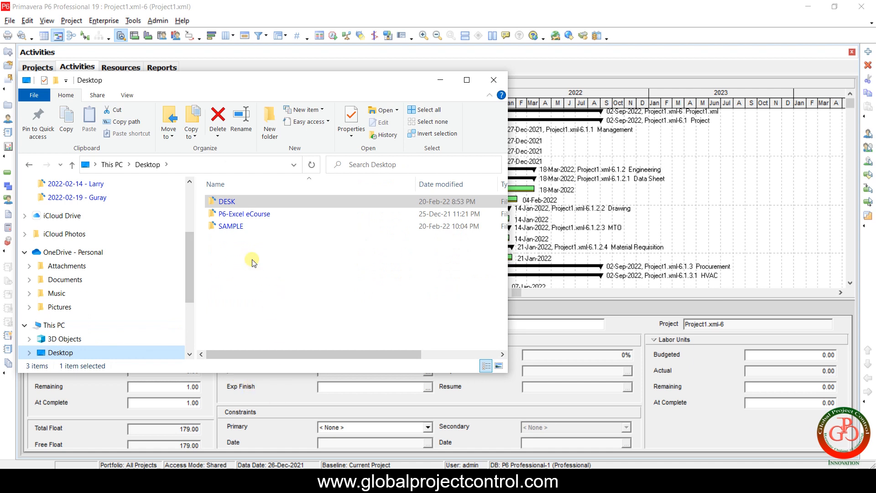
pyautogui.doubleClick(233, 226)
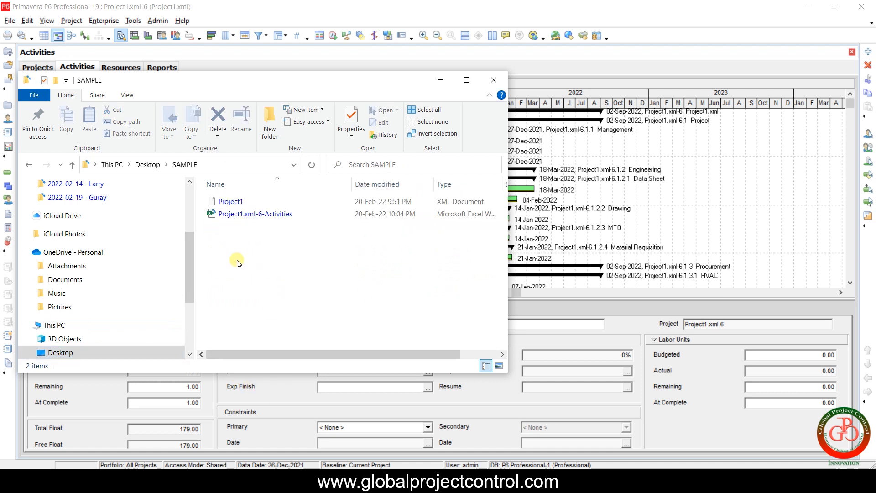
# Step: Open the Project1.xml-6-Activities workbook and tile it beside the exercise workbook showing the PRJ-01 sheet
pyautogui.click(233, 214)
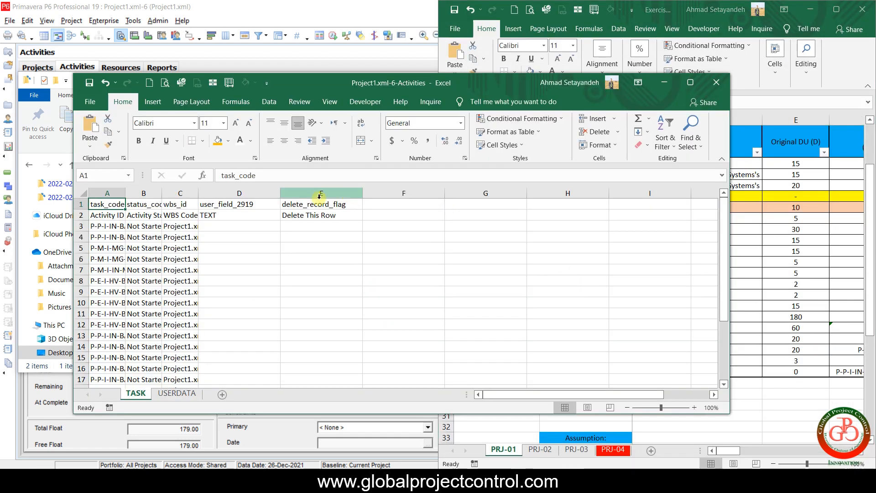
pyautogui.click(243, 224)
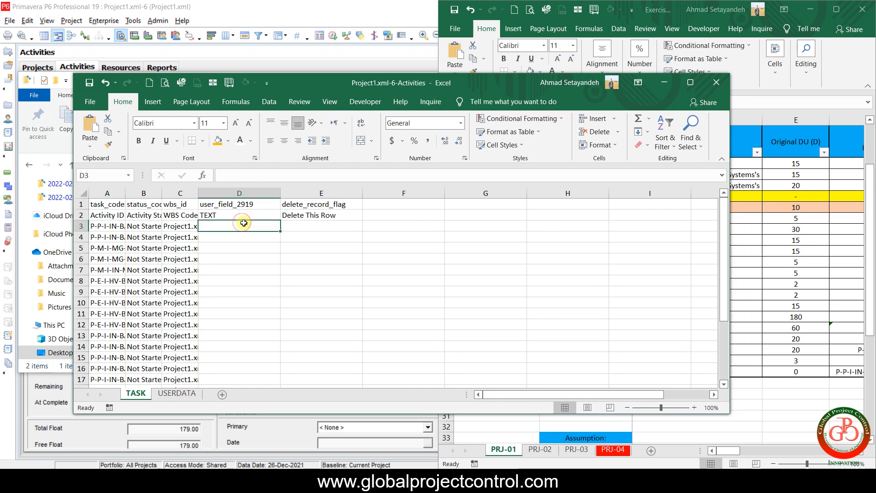
pyautogui.press('super+Left')
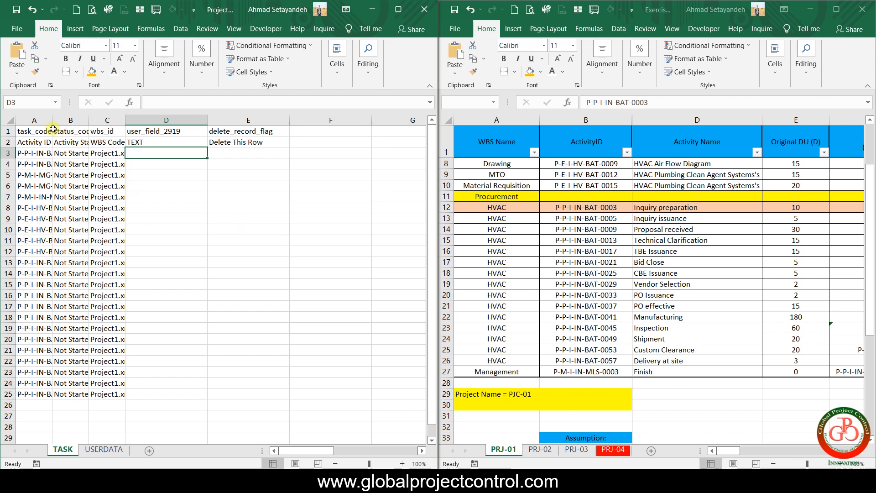
# Step: Fit the widths of columns A to E on the TASK sheet to their contents
pyautogui.moveTo(36, 120); pyautogui.dragTo(257, 132)
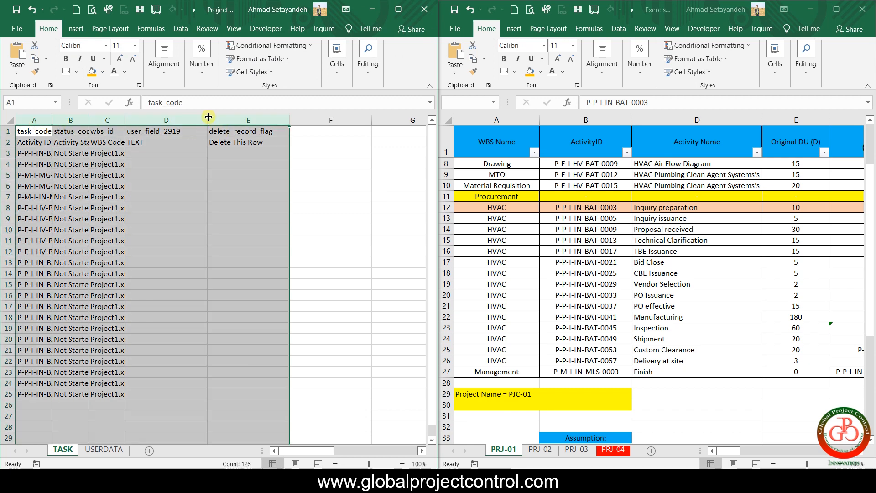
pyautogui.doubleClick(208, 119)
pyautogui.click(177, 169)
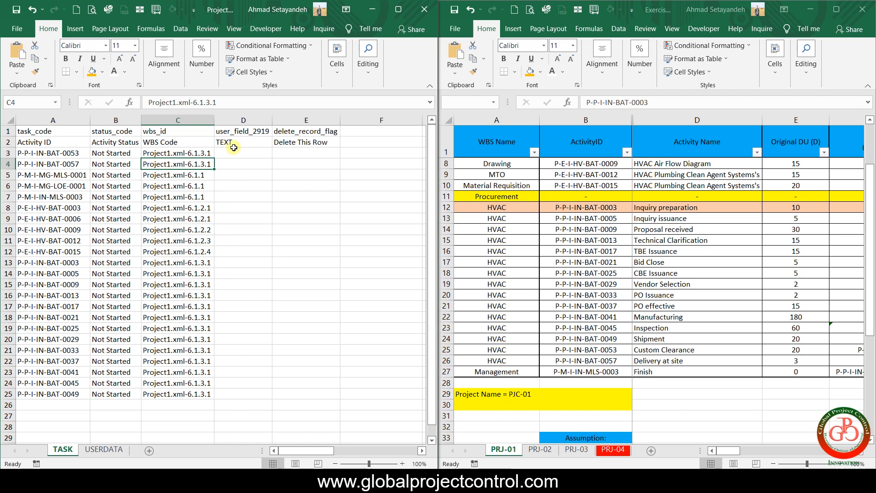
# Step: In TEXT cell D3, enter a VLOOKUP of A3 in column B of the exercise file's PRJ-01 sheet, column index 1, exact match
pyautogui.moveTo(242, 151); pyautogui.dragTo(224, 393)
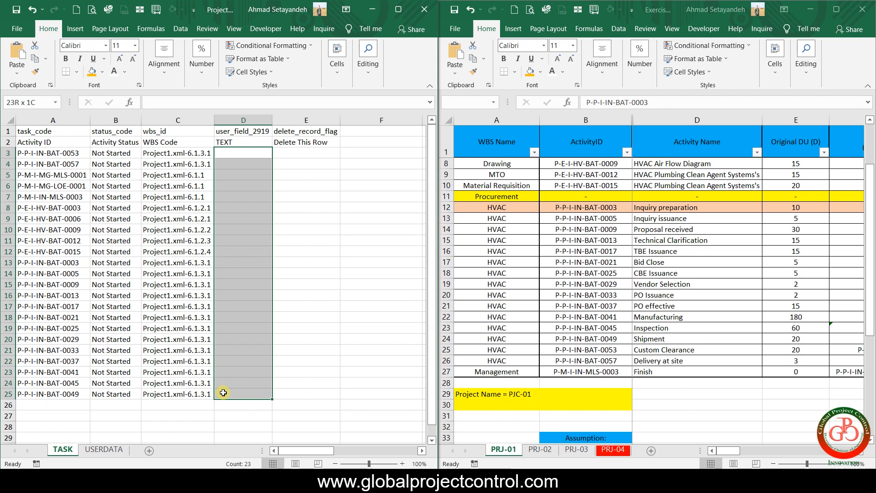
pyautogui.moveTo(223, 393); pyautogui.dragTo(223, 392)
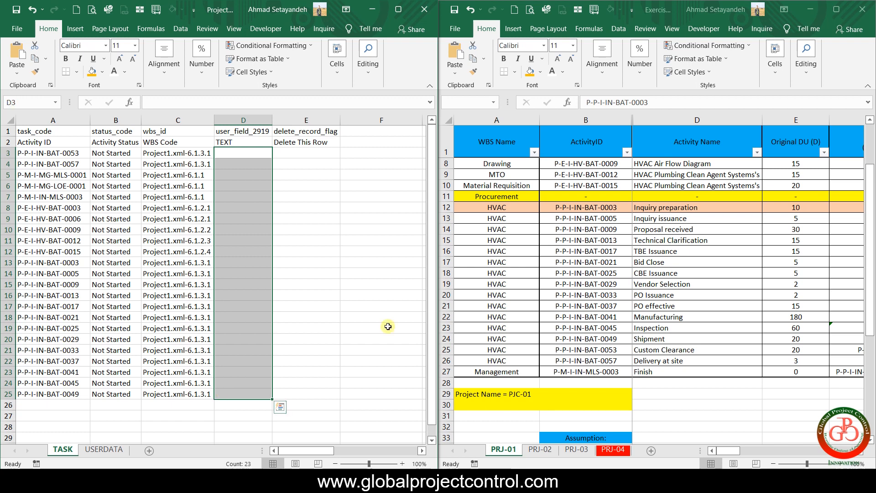
pyautogui.click(257, 156)
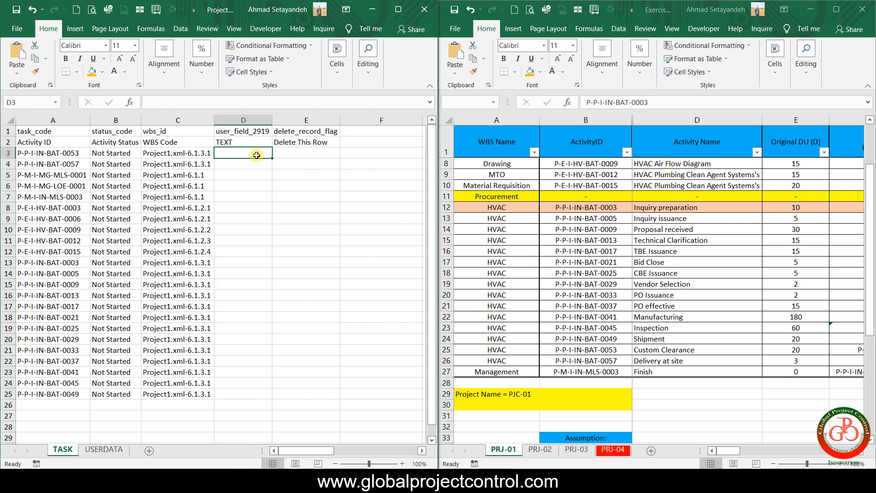
pyautogui.write('=')
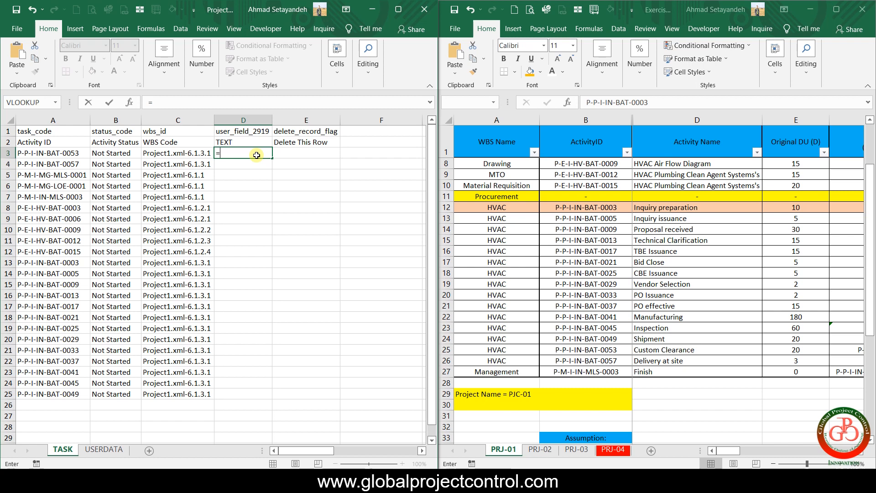
pyautogui.write('vlo')
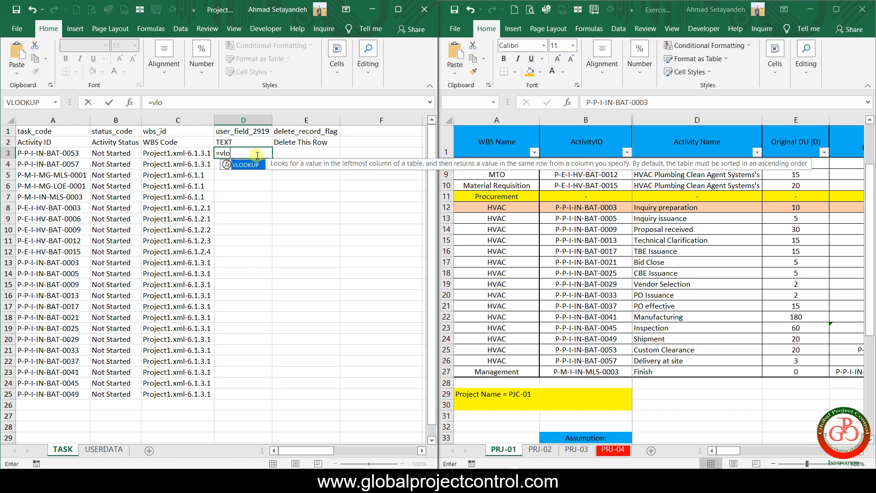
pyautogui.doubleClick(249, 165)
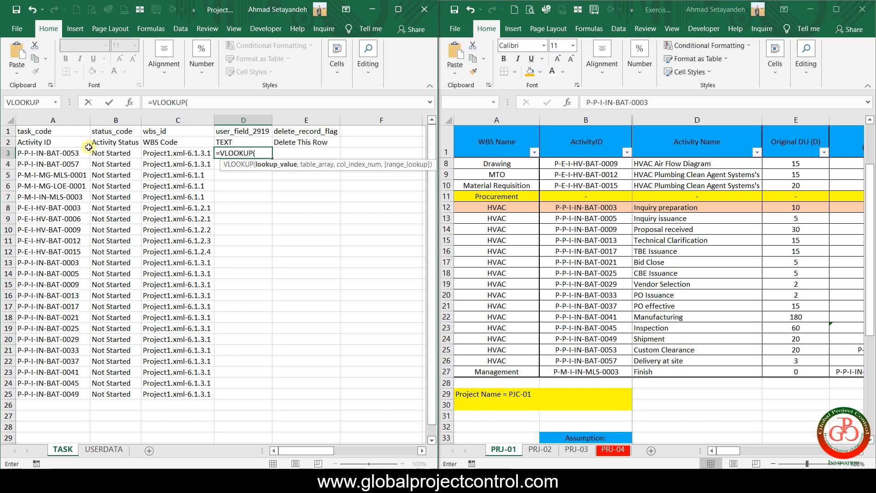
pyautogui.click(54, 154)
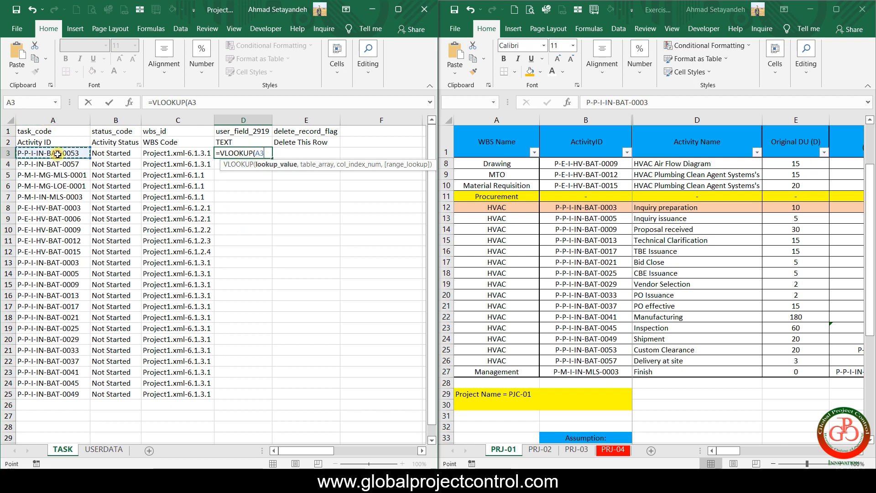
pyautogui.write(',')
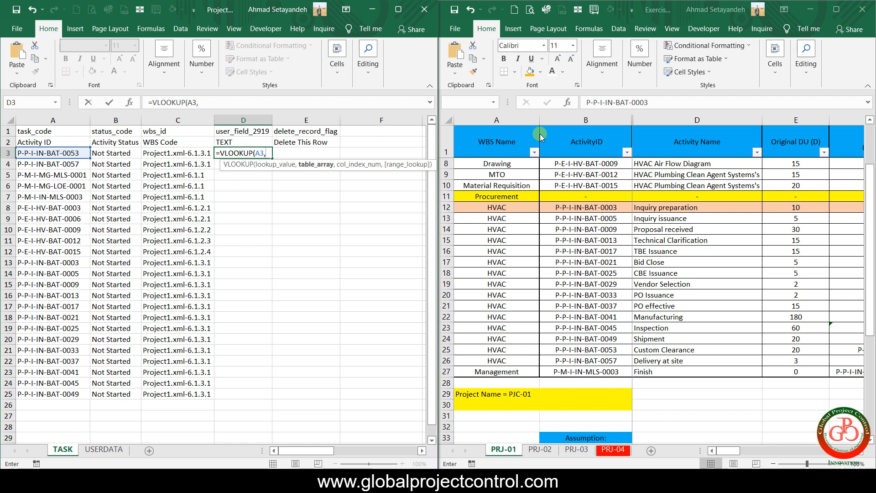
pyautogui.click(593, 121)
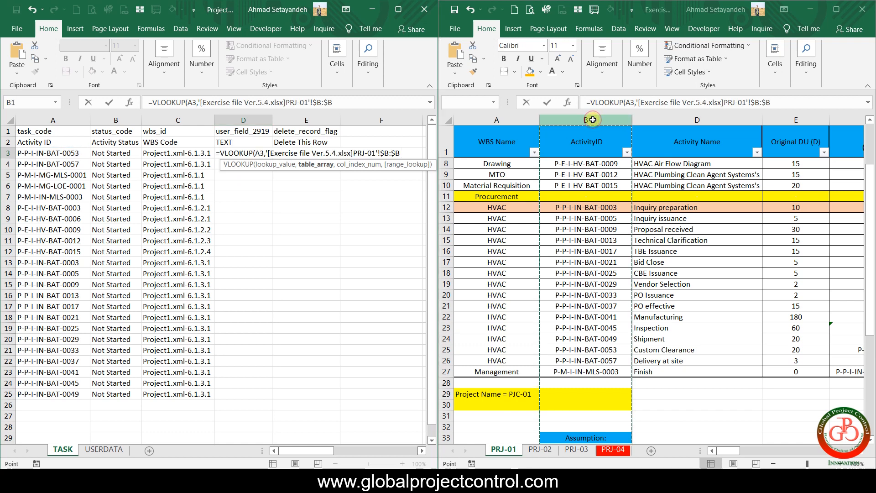
pyautogui.write(',1')
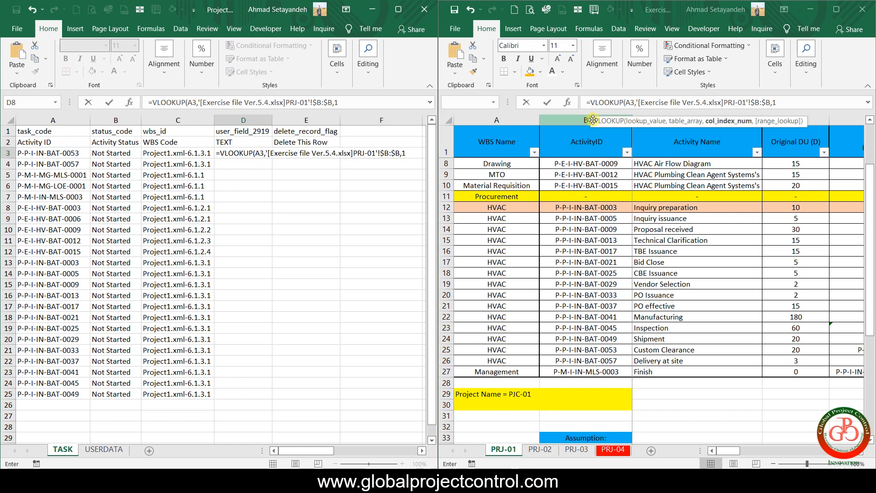
pyautogui.write(',0')
pyautogui.press('Return')
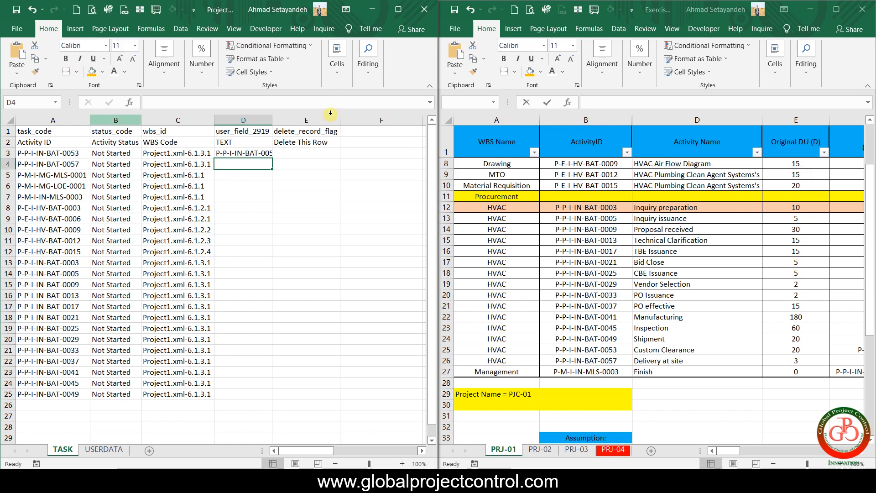
# Step: Fit column D to its contents and fill the VLOOKUP formula from D3 down to D25
pyautogui.doubleClick(272, 120)
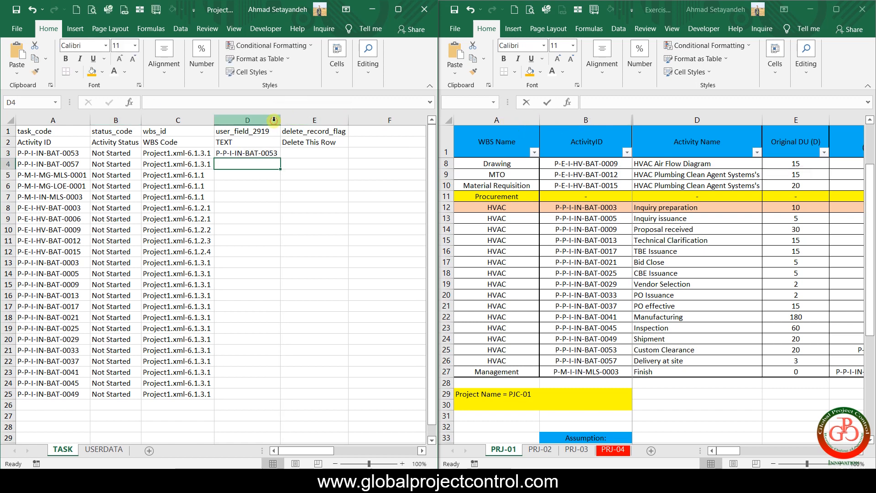
pyautogui.click(277, 155)
pyautogui.doubleClick(279, 157)
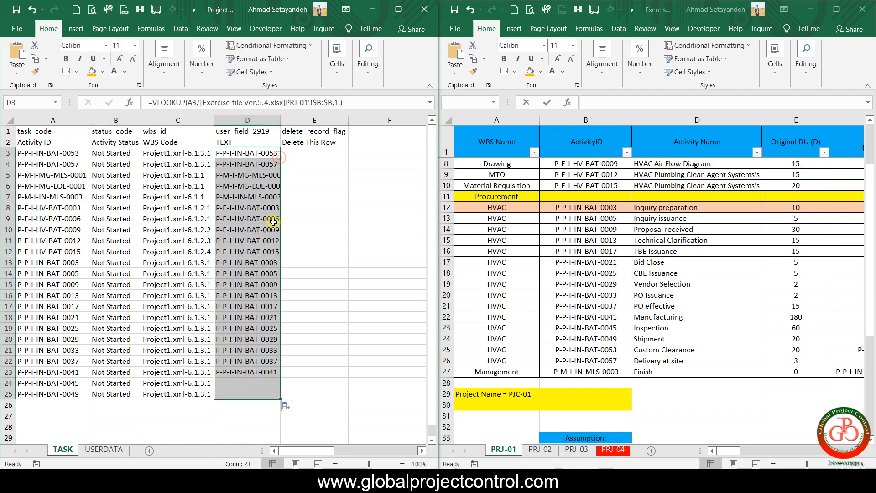
# Step: Wrap the VLOOKUP in D3 in a CONCATENATE function that appends "-001" to the looked-up activity ID
pyautogui.click(246, 153)
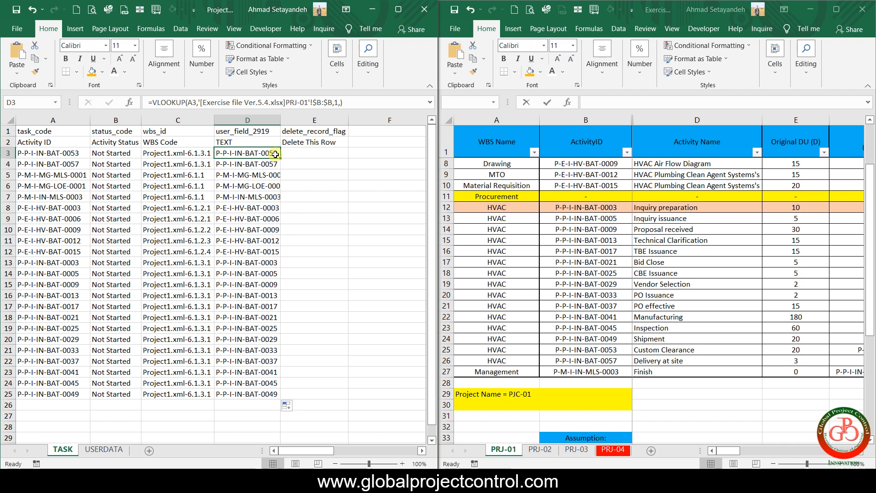
pyautogui.click(152, 106)
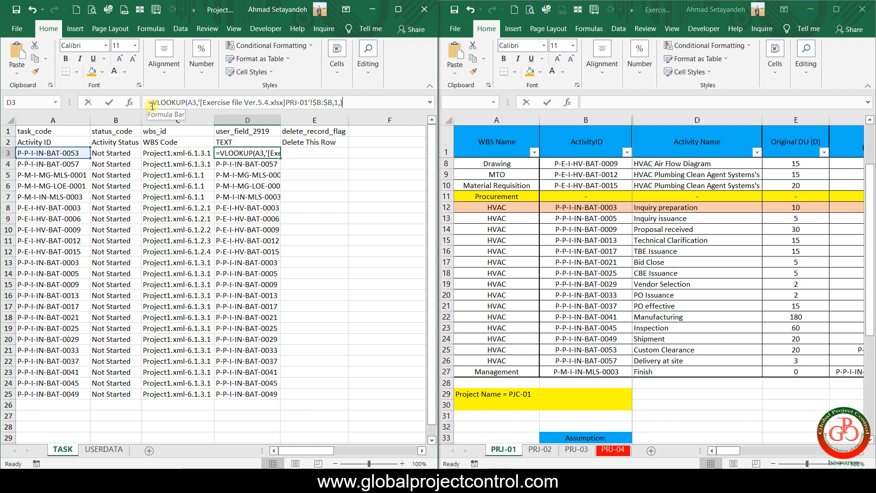
pyautogui.write('conc')
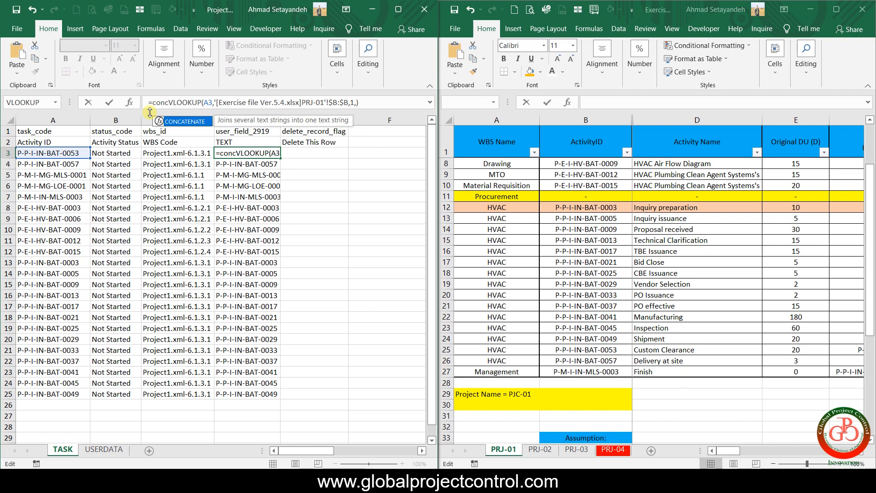
pyautogui.doubleClick(174, 121)
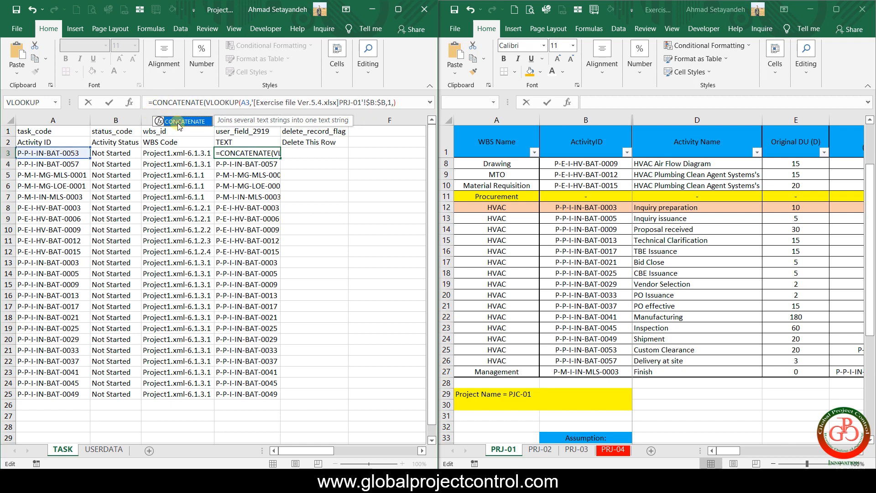
pyautogui.click(404, 104)
pyautogui.write(',')
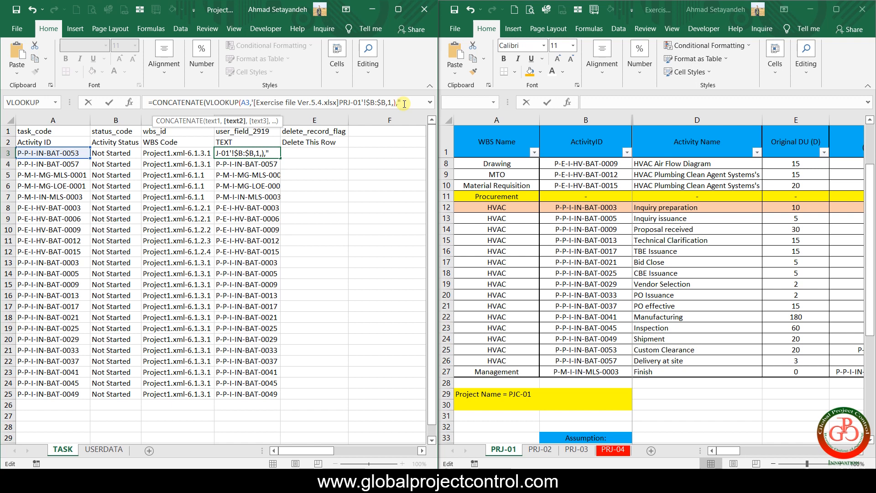
pyautogui.write('"001')
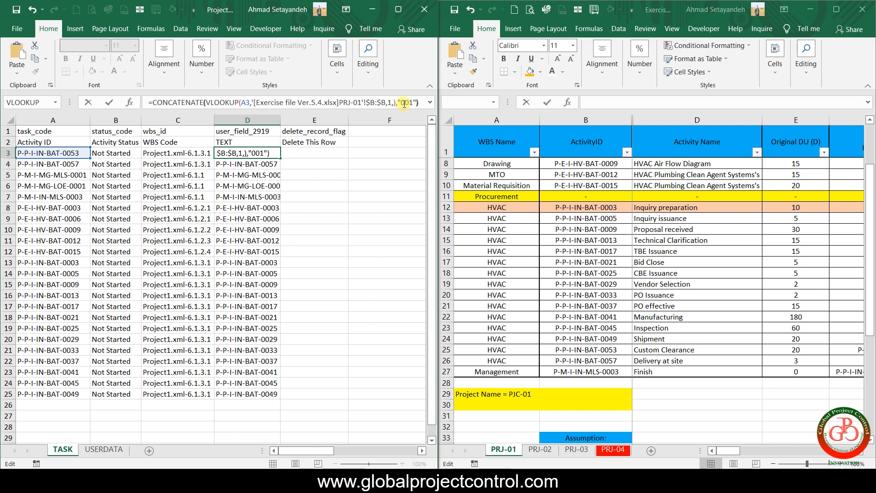
pyautogui.click(405, 103)
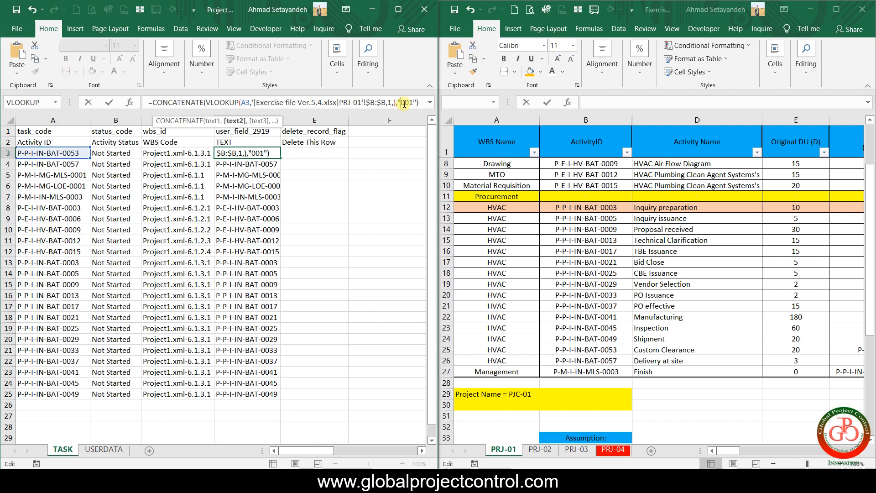
pyautogui.write('-')
pyautogui.press('Return')
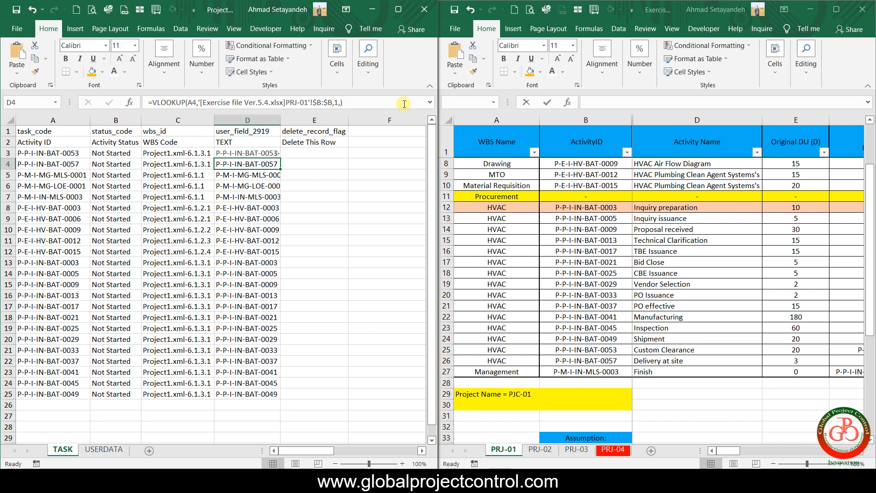
# Step: Refit the width of column D and fill the CONCATENATE formula from D3 down to D25
pyautogui.doubleClick(280, 119)
pyautogui.click(290, 155)
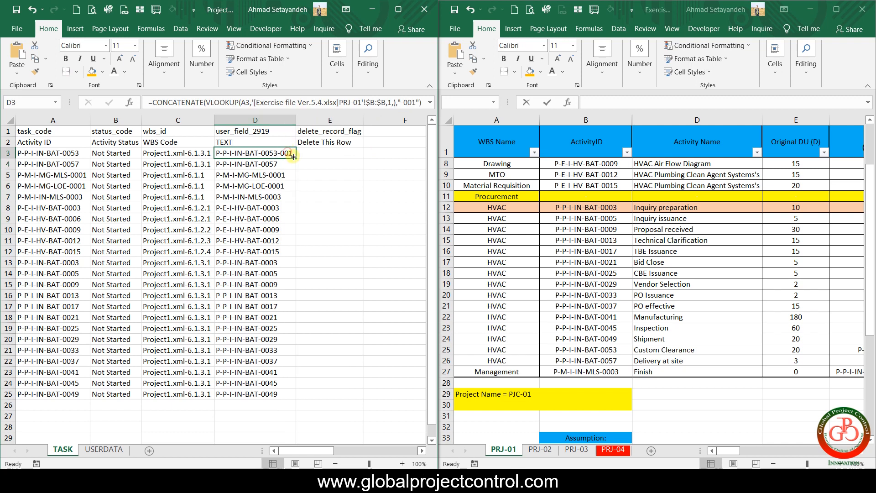
pyautogui.doubleClick(294, 157)
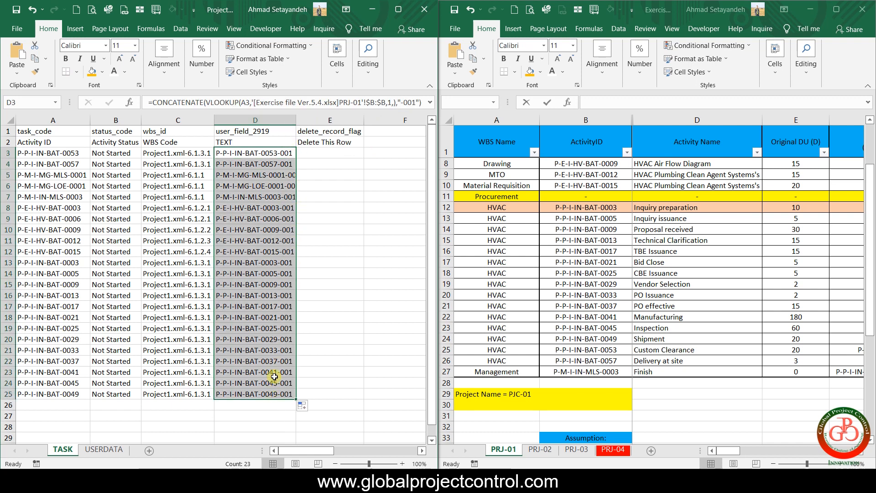
pyautogui.click(249, 256)
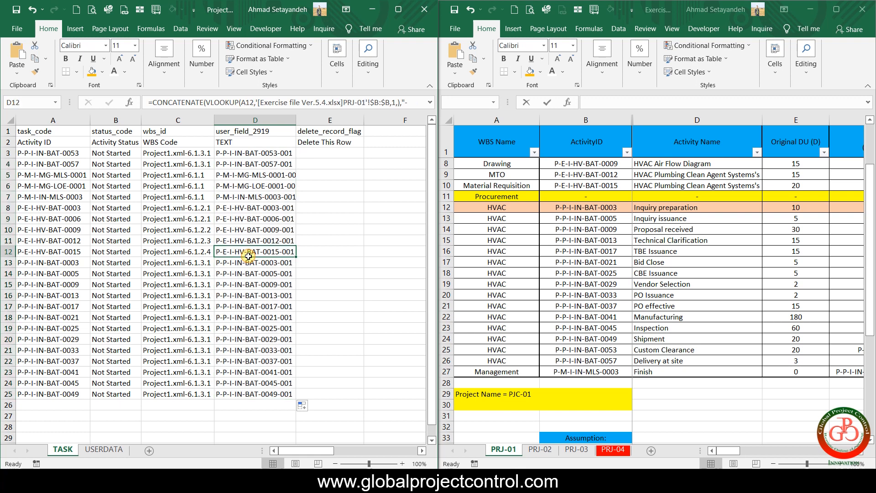
# Step: Copy the entire TASK sheet and paste it over itself as values to replace the formulas
pyautogui.click(8, 120)
pyautogui.rightClick(53, 133)
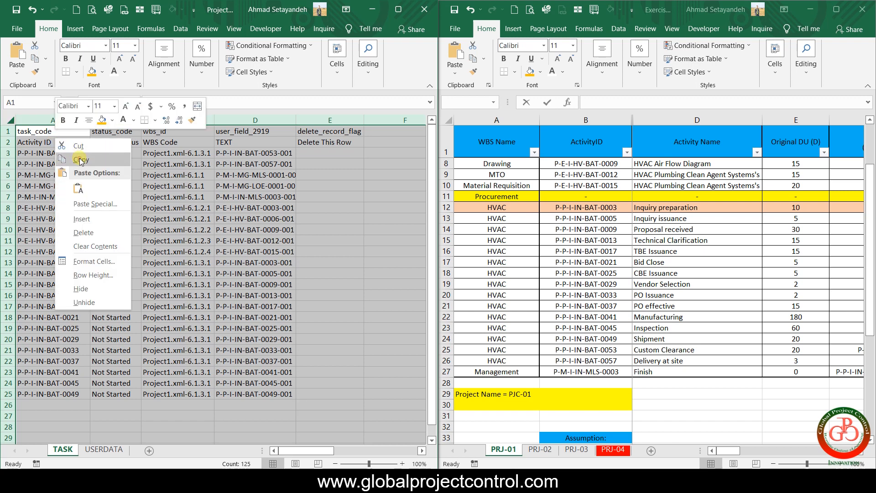
pyautogui.click(80, 158)
pyautogui.rightClick(80, 158)
pyautogui.click(120, 211)
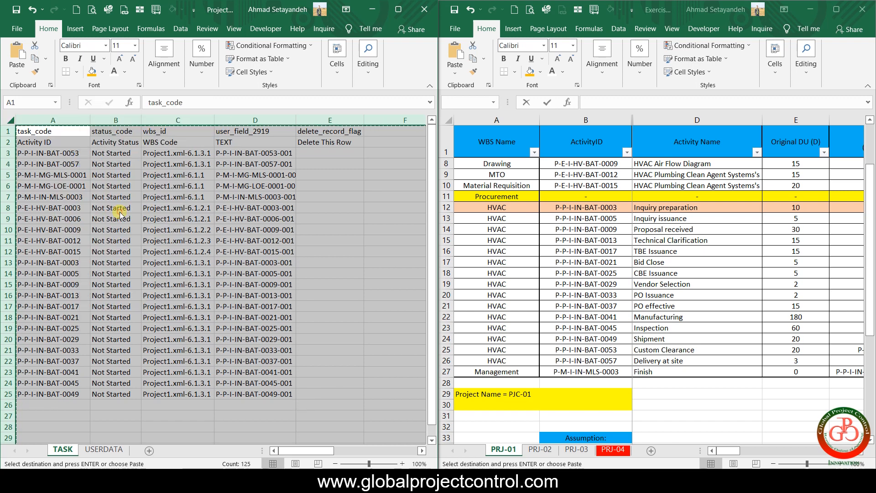
pyautogui.click(230, 208)
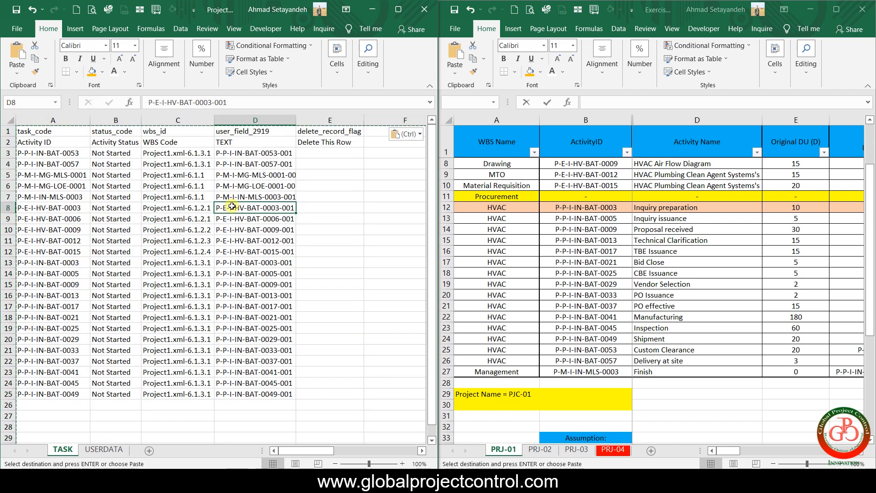
# Step: Save and close the activities workbook and return to the project's Activities view in Primavera P6
pyautogui.click(15, 13)
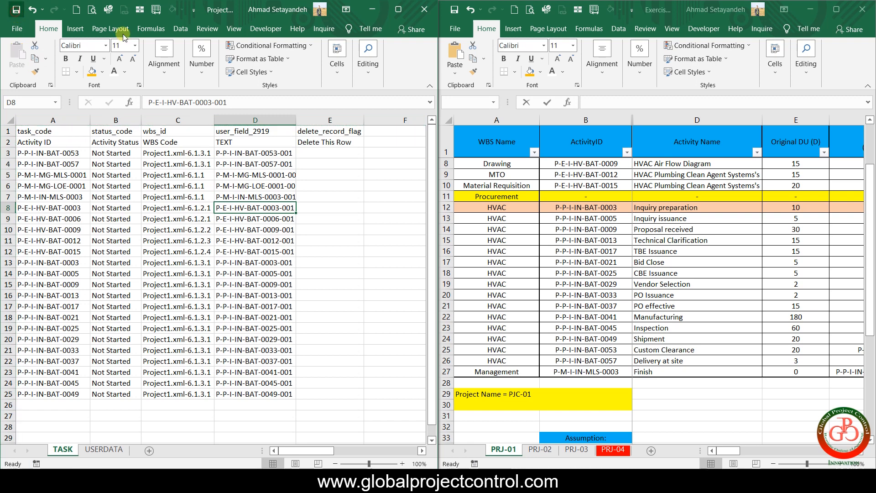
pyautogui.click(429, 10)
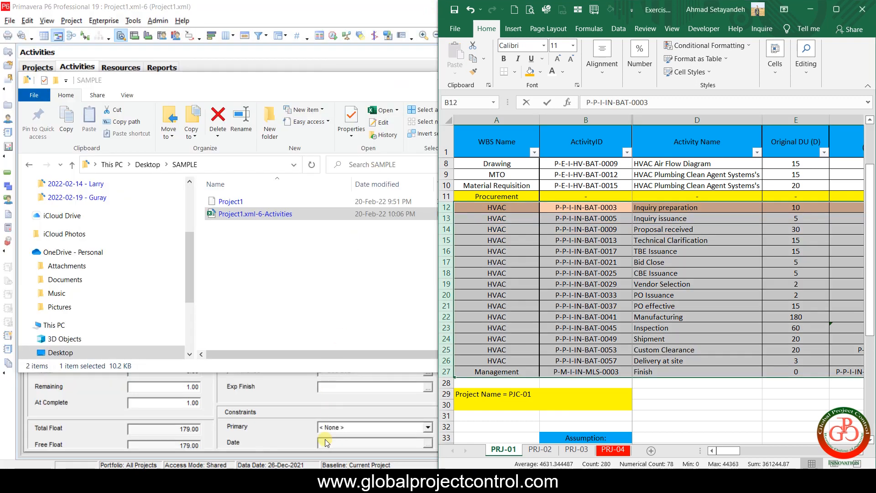
pyautogui.click(430, 10)
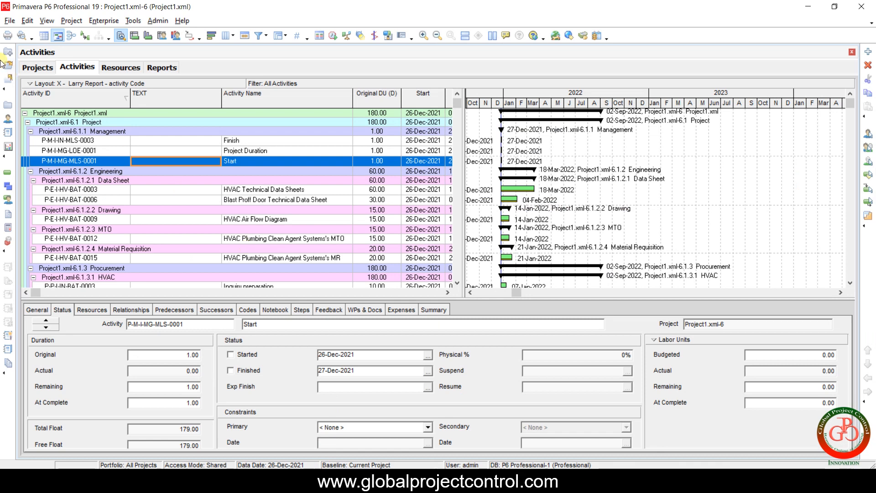
# Step: Start a project import using the Spreadsheet (XLSX) format
pyautogui.click(10, 21)
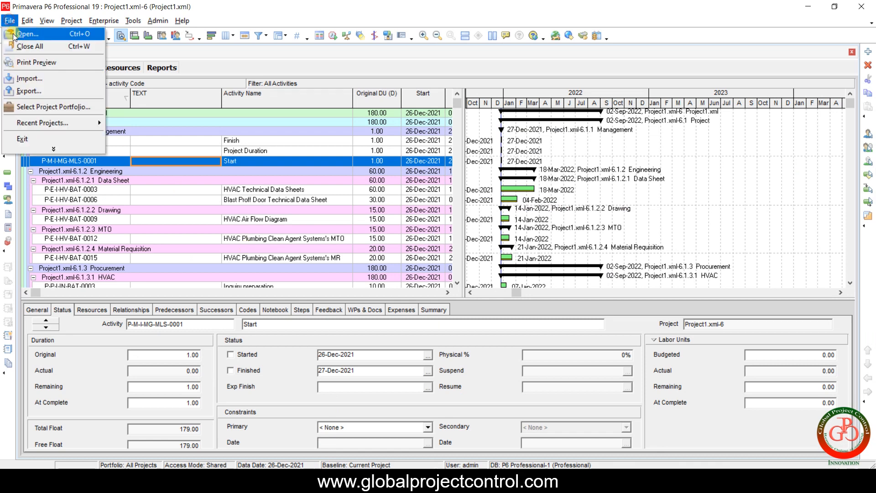
pyautogui.click(28, 77)
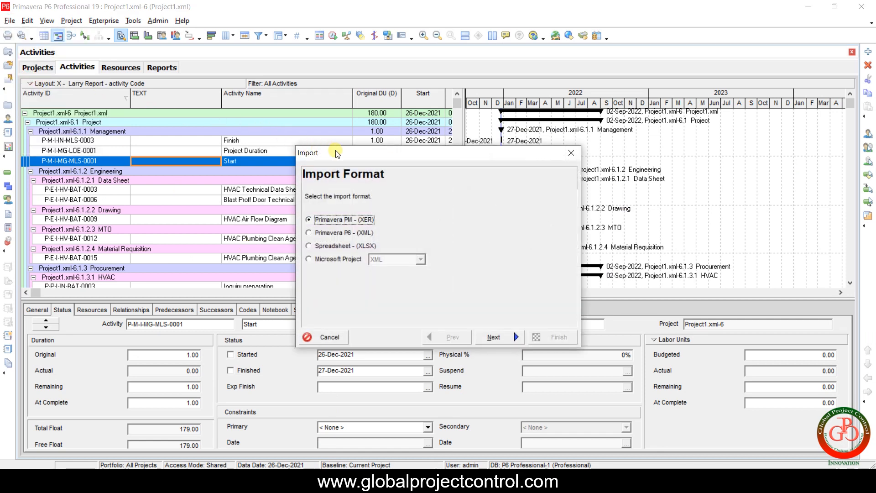
pyautogui.moveTo(340, 152); pyautogui.dragTo(359, 155)
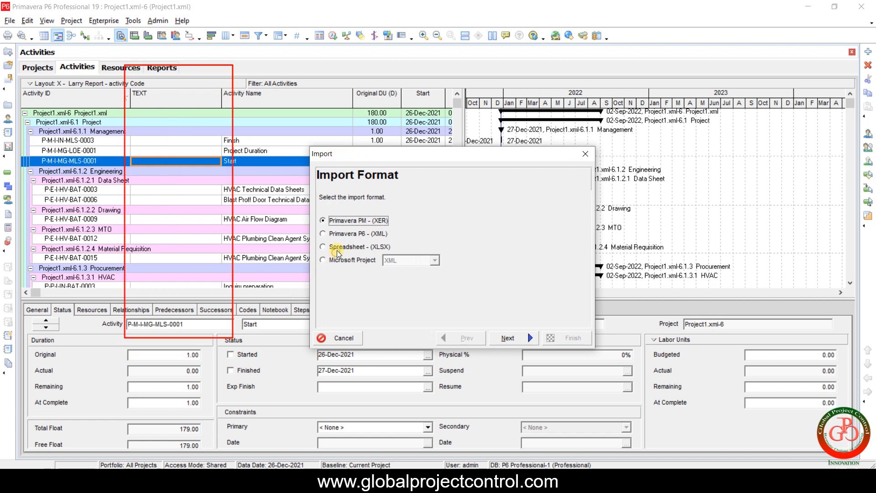
pyautogui.click(336, 248)
pyautogui.click(509, 339)
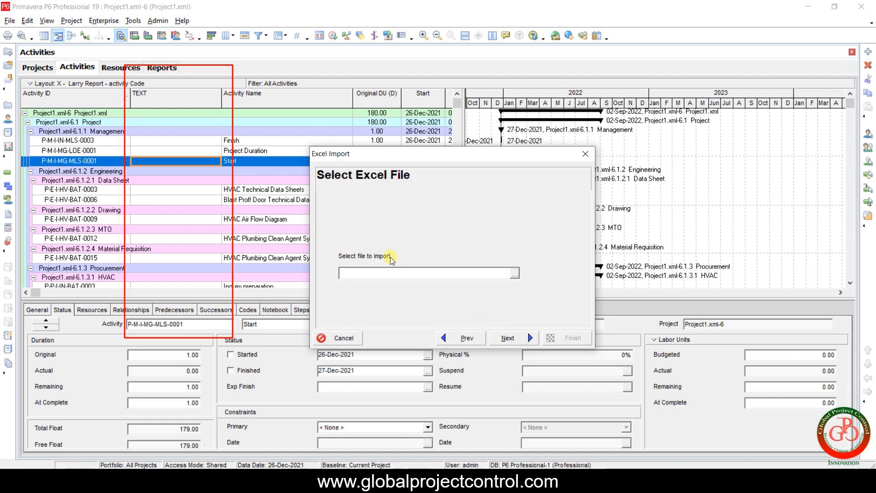
# Step: Choose the Project1.xml-6-Activities workbook from the SAMPLE folder on the desktop as the file to import
pyautogui.click(514, 273)
pyautogui.click(311, 168)
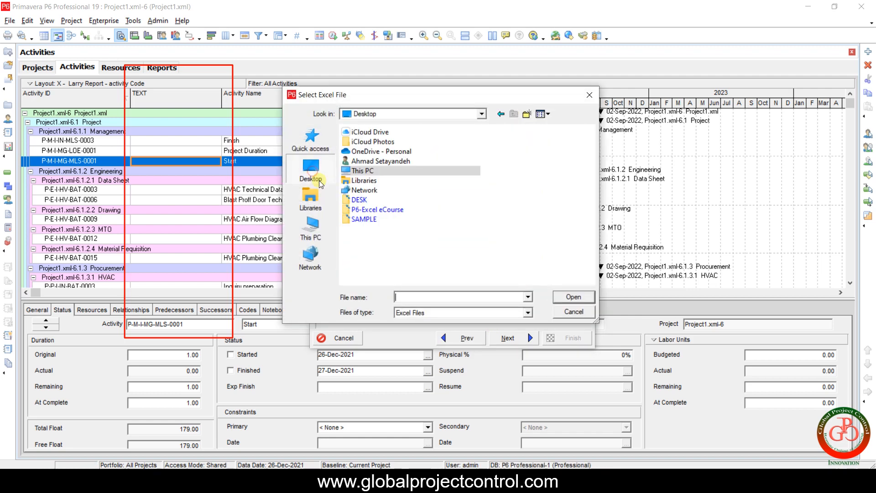
pyautogui.doubleClick(366, 219)
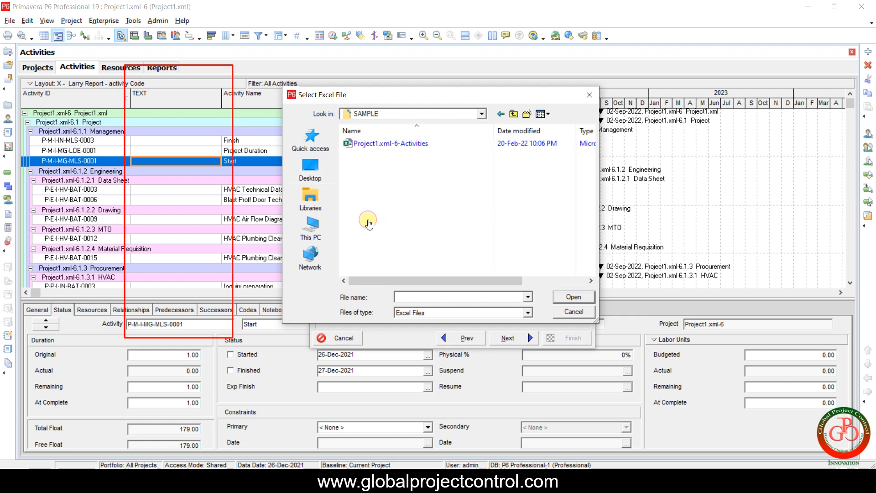
pyautogui.click(373, 145)
pyautogui.doubleClick(373, 144)
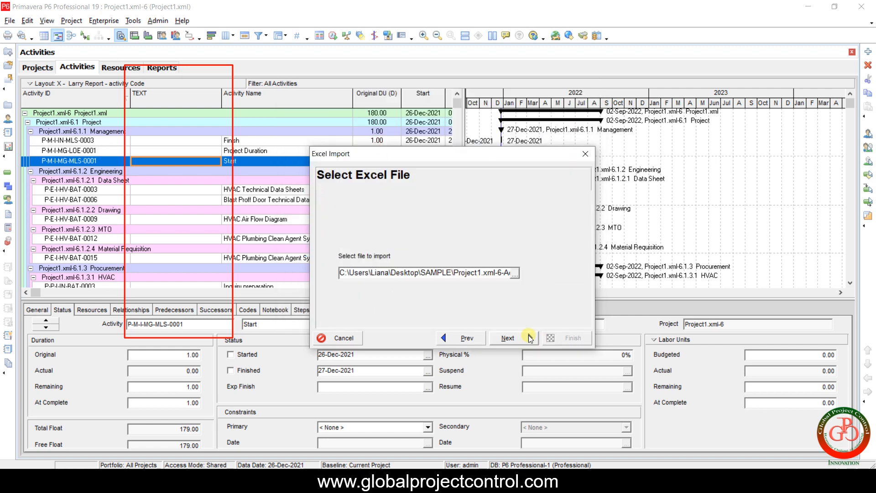
pyautogui.click(537, 338)
# Step: Set the import to bring in Activities and update the existing project Project1.xml-6
pyautogui.click(364, 227)
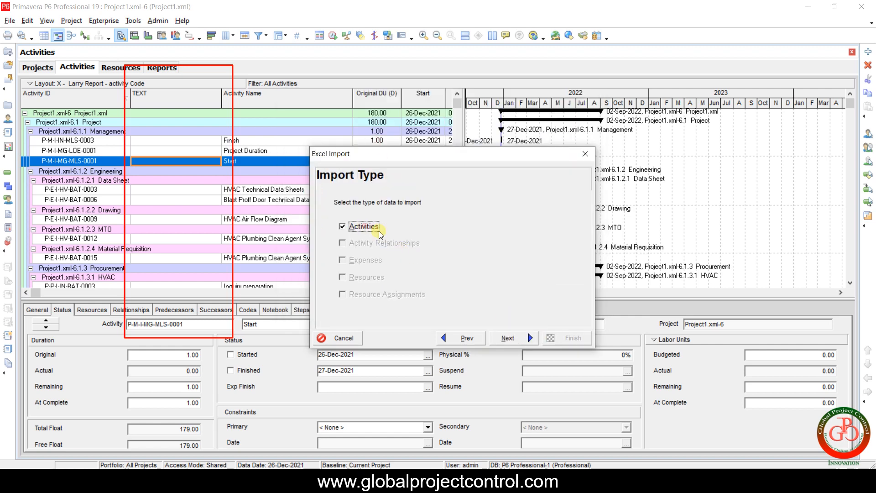
pyautogui.click(525, 338)
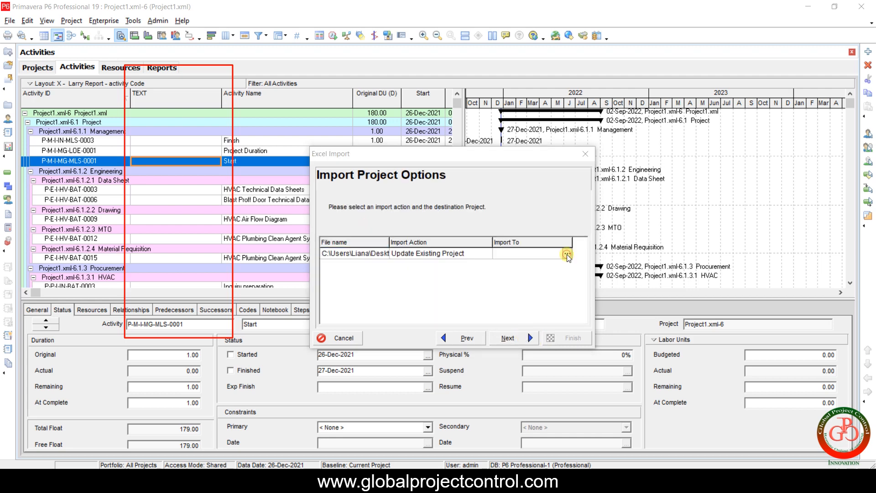
pyautogui.click(567, 253)
pyautogui.doubleClick(456, 332)
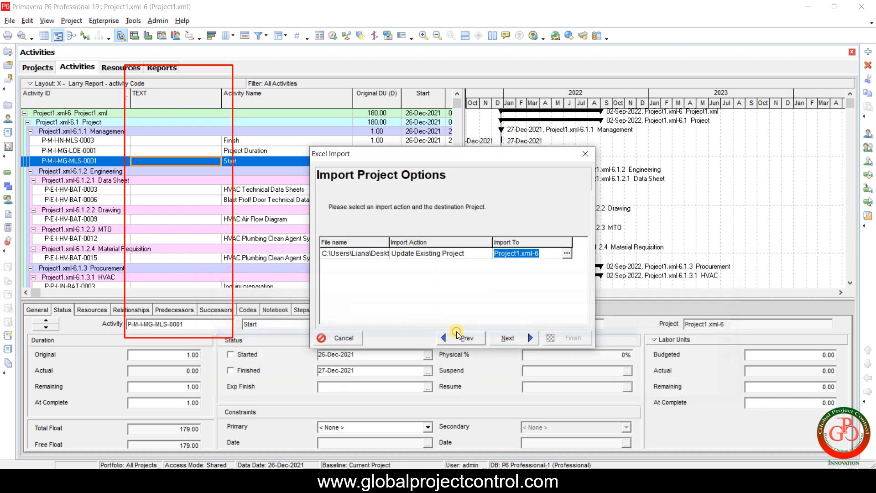
pyautogui.click(458, 337)
pyautogui.click(518, 340)
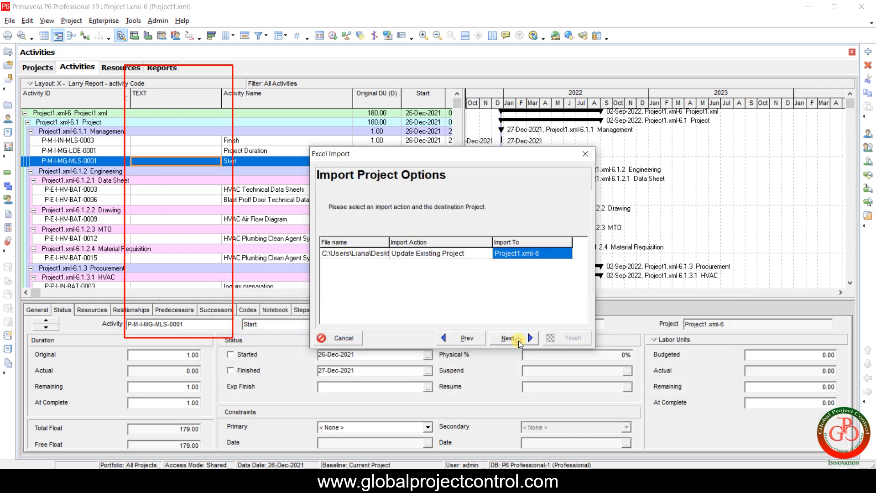
pyautogui.click(519, 340)
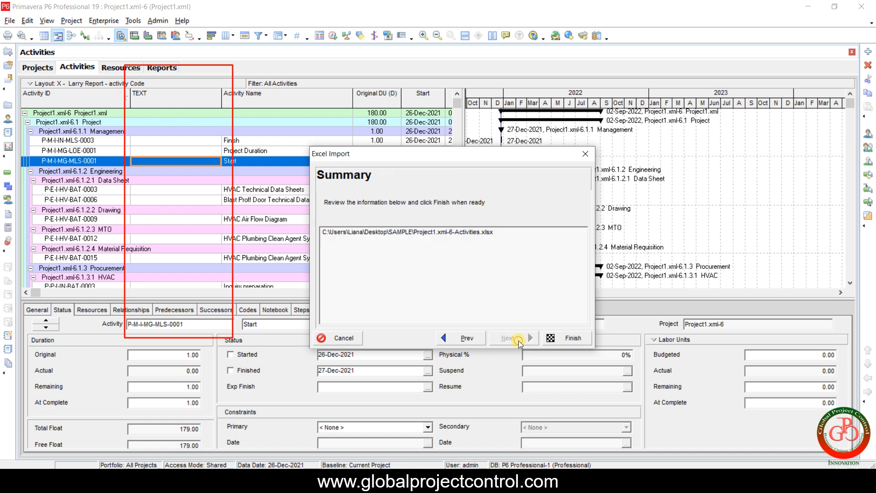
# Step: Run the spreadsheet import and close the import result
pyautogui.click(563, 341)
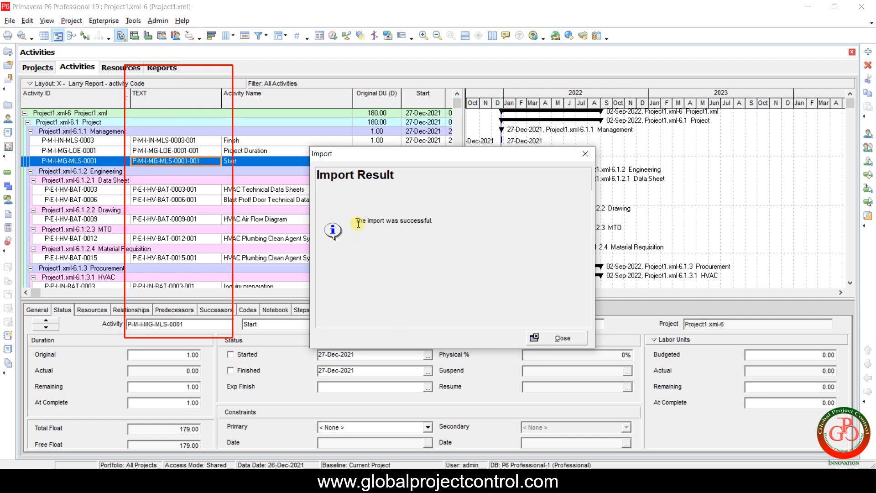
pyautogui.moveTo(357, 222); pyautogui.dragTo(431, 226)
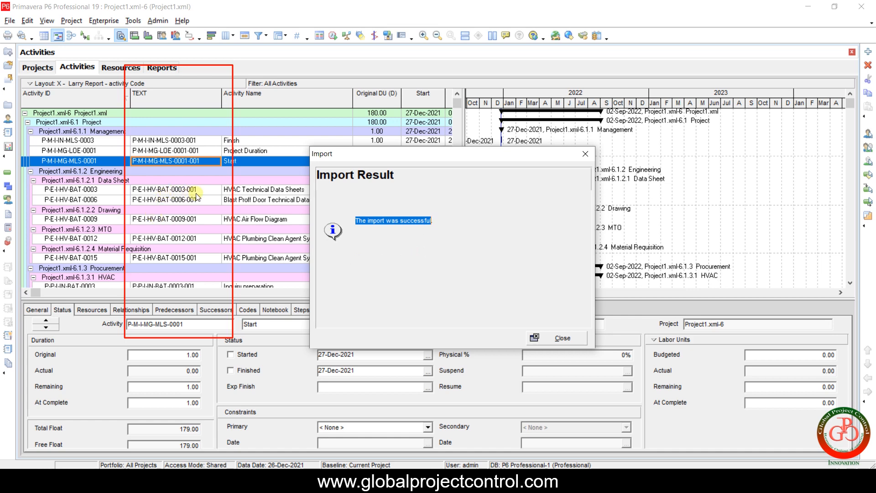
pyautogui.click(559, 340)
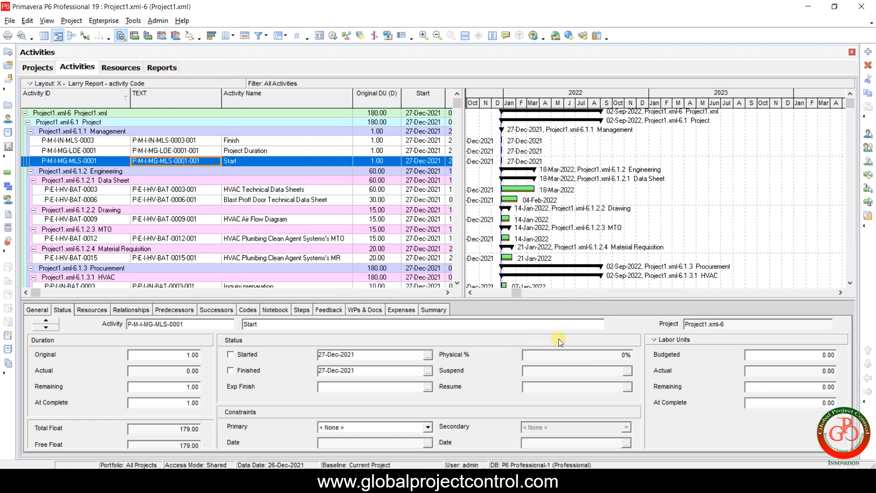